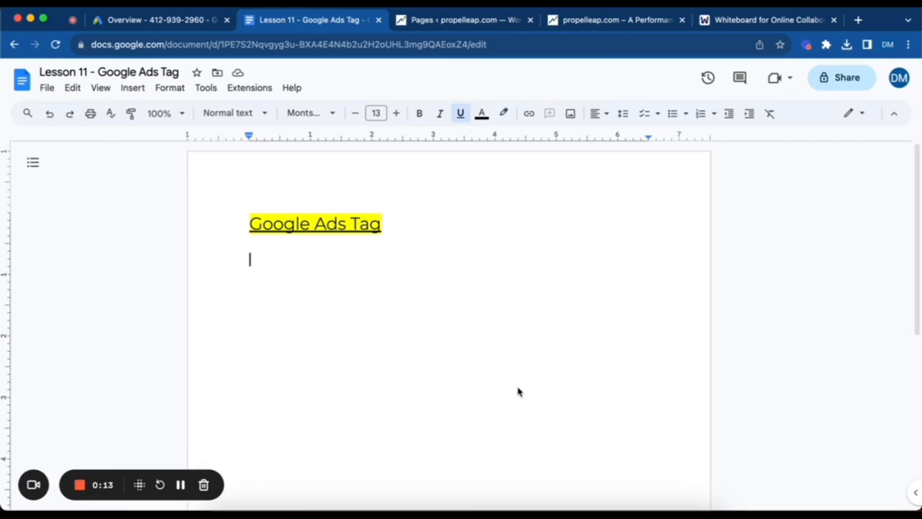
Step: Switch to the Web whiteboard and sketch a freehand upright rectangle as a web page outline
click(736, 18)
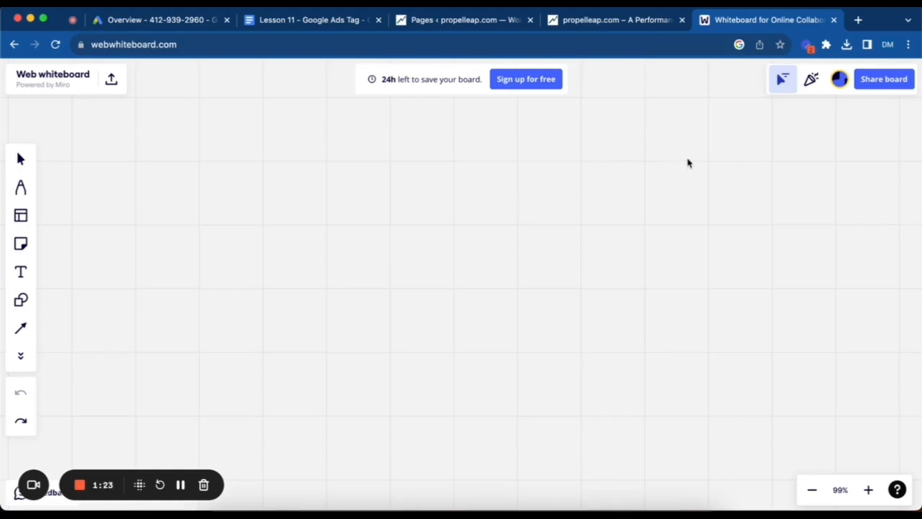
drag(687, 160, 696, 300)
mouse_move(688, 157)
mouse_down()
mouse_move(757, 158)
mouse_move(802, 255)
mouse_move(770, 307)
mouse_move(695, 303)
mouse_up()
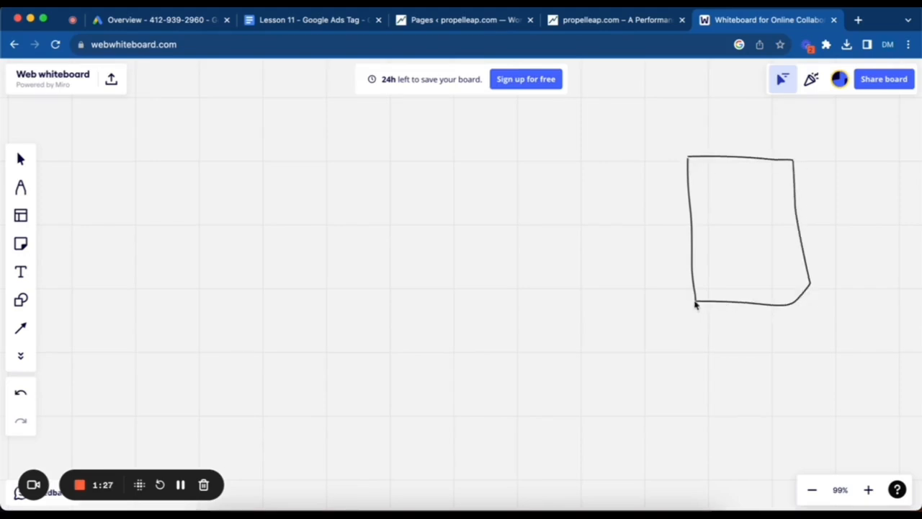
mouse_move(707, 223)
mouse_down()
mouse_move(720, 235)
mouse_move(743, 225)
mouse_up()
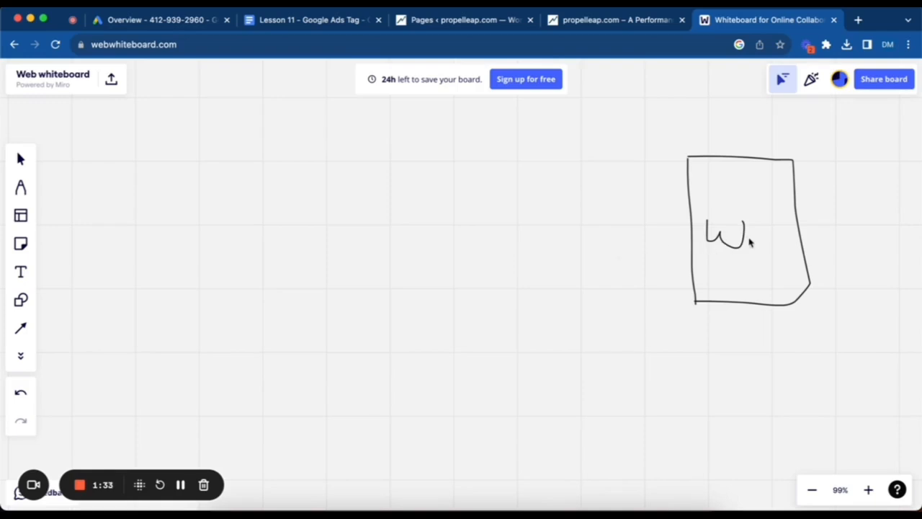
key(super+z)
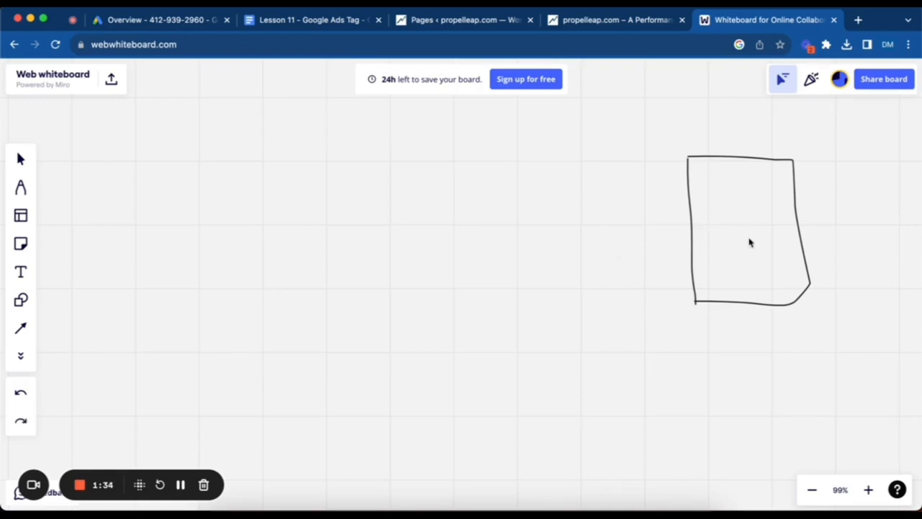
click(709, 208)
key(t)
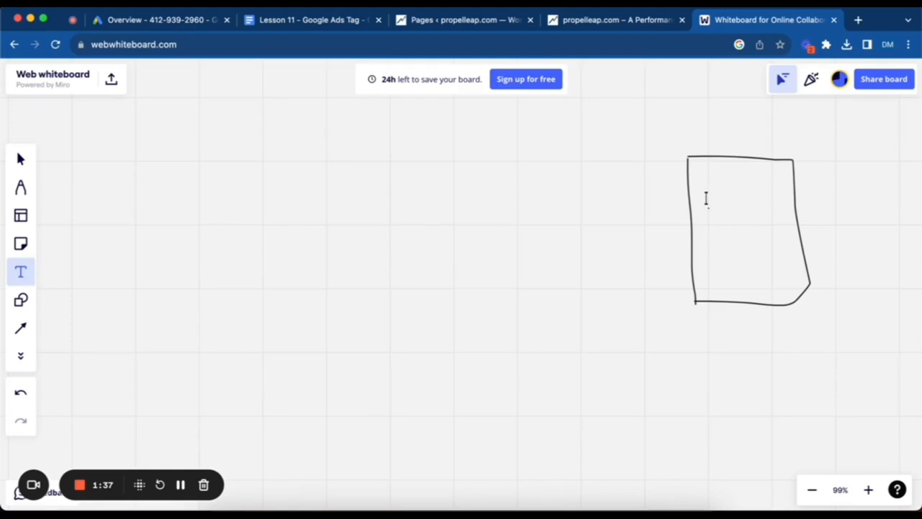
click(707, 200)
key(Escape)
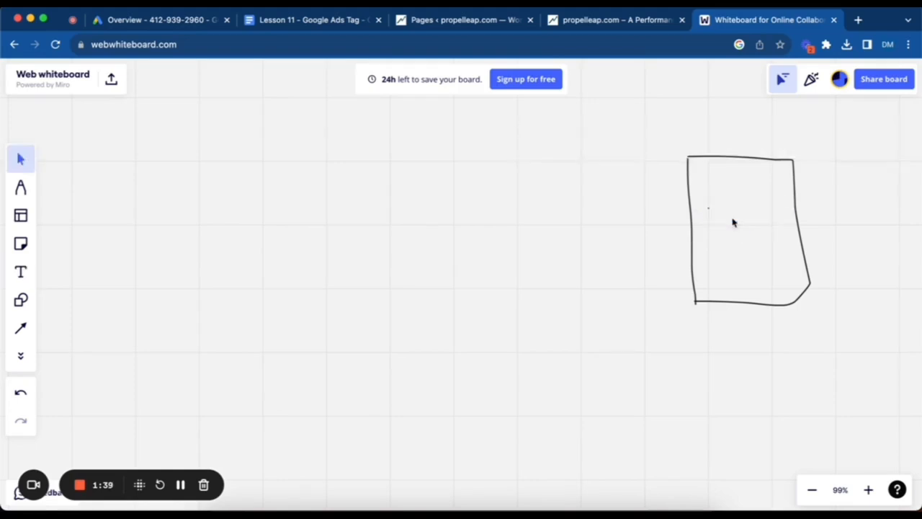
Step: Place a square shape inside the hand-drawn outline and label it "Website"
key(e)
key(s)
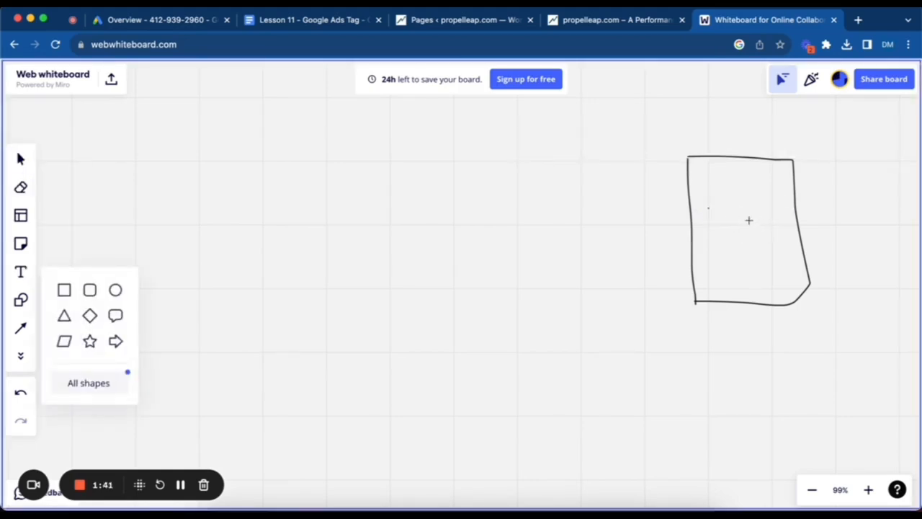
click(734, 212)
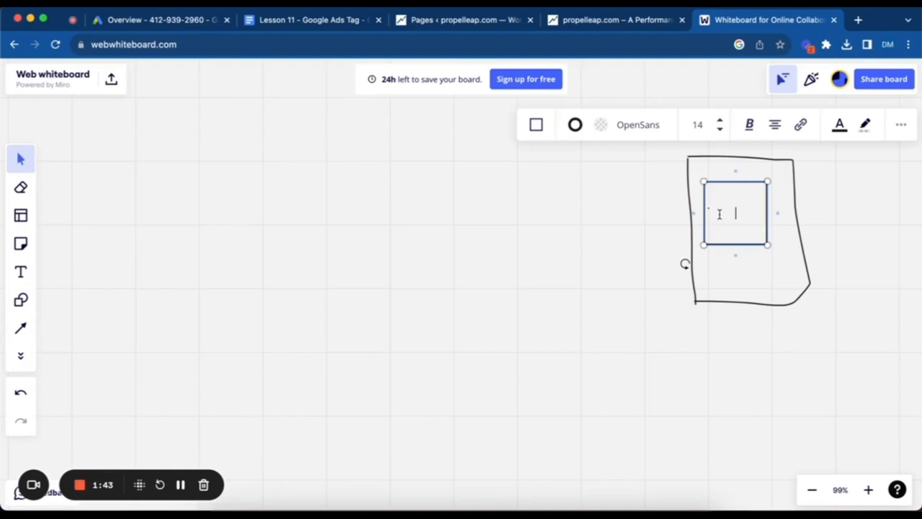
text(Website)
click(587, 269)
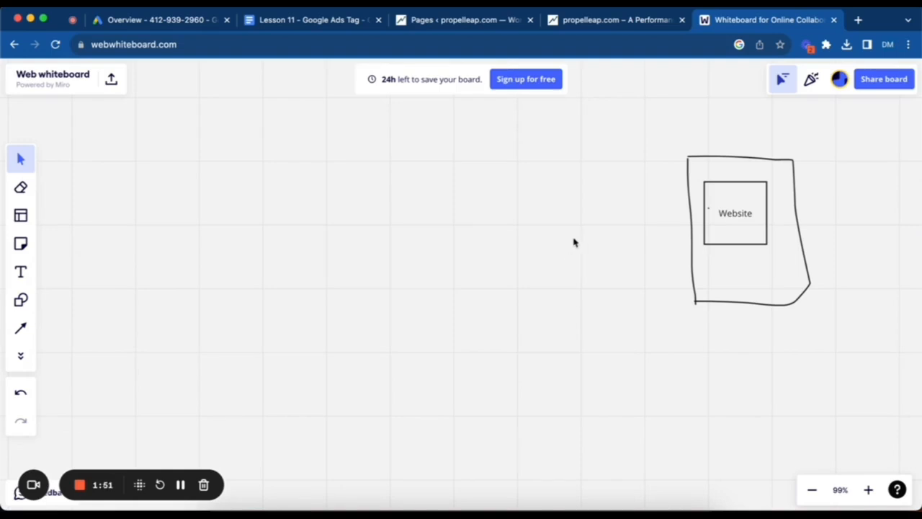
Step: Draw a straight arrow across the empty board, pointing toward the hand-drawn website outline
drag(461, 147, 653, 206)
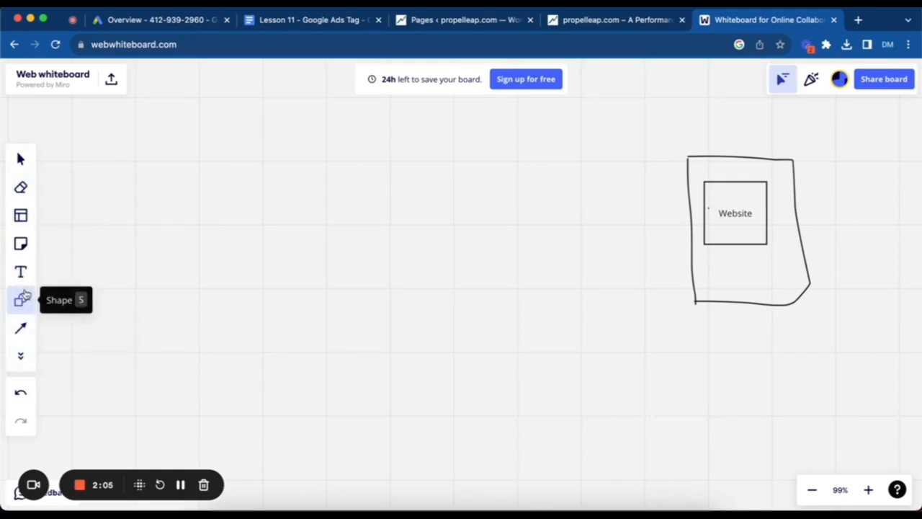
click(21, 328)
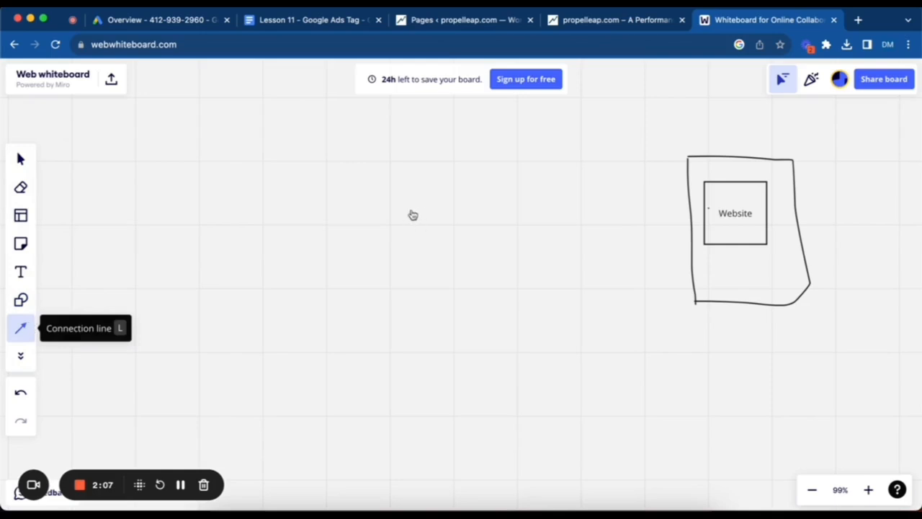
drag(411, 209, 647, 202)
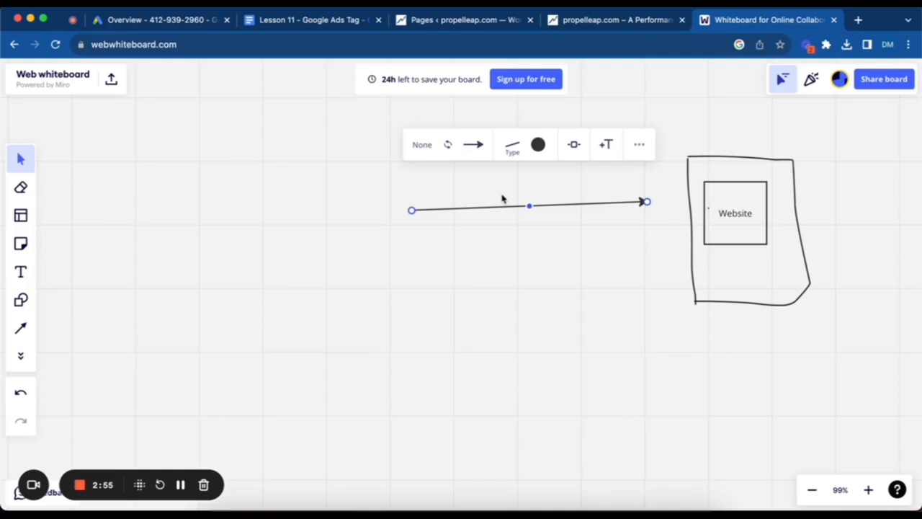
Step: Switch to the Lesson 11 document in Google Docs and add the line "Tag, Pixel, Tracking Code" beneath the heading
click(319, 20)
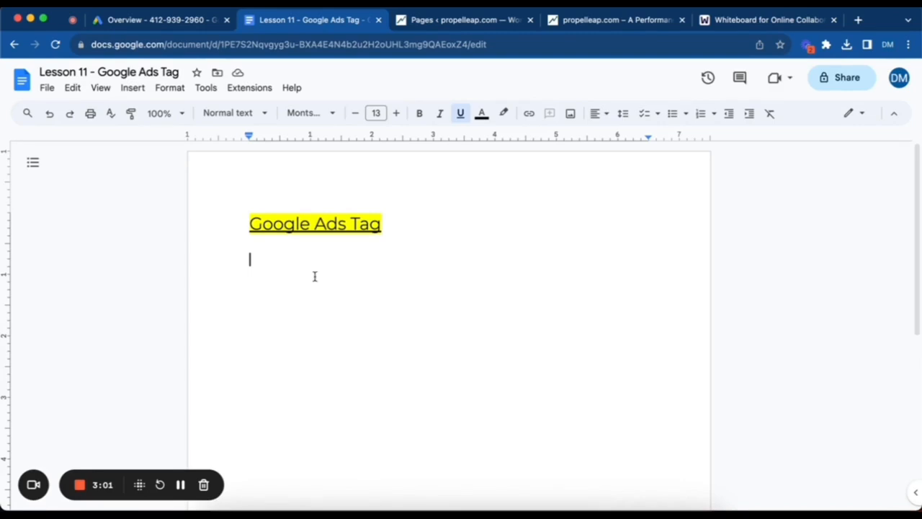
text(Tag. Pl)
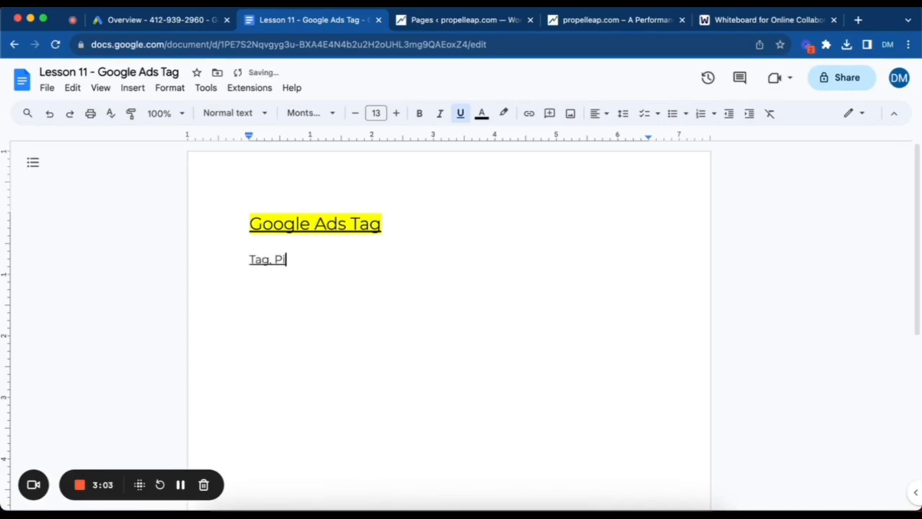
text(xel. Trac)
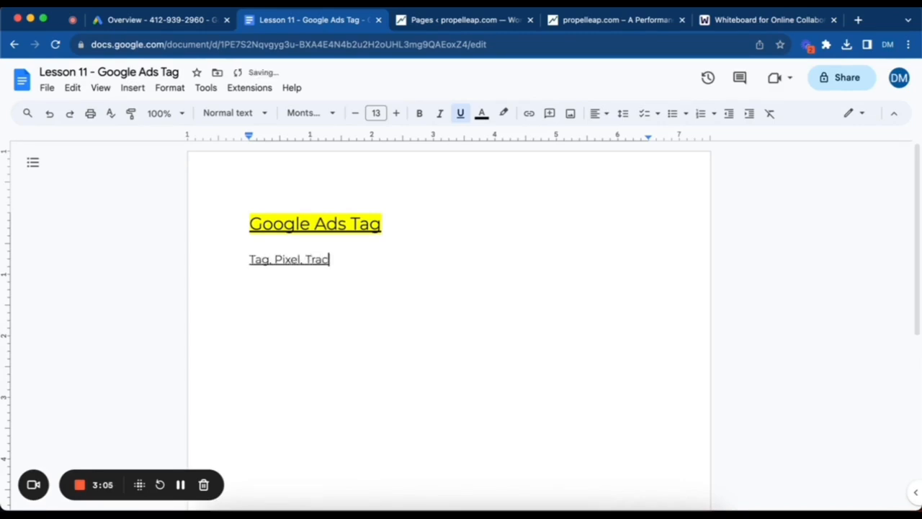
text(king Code)
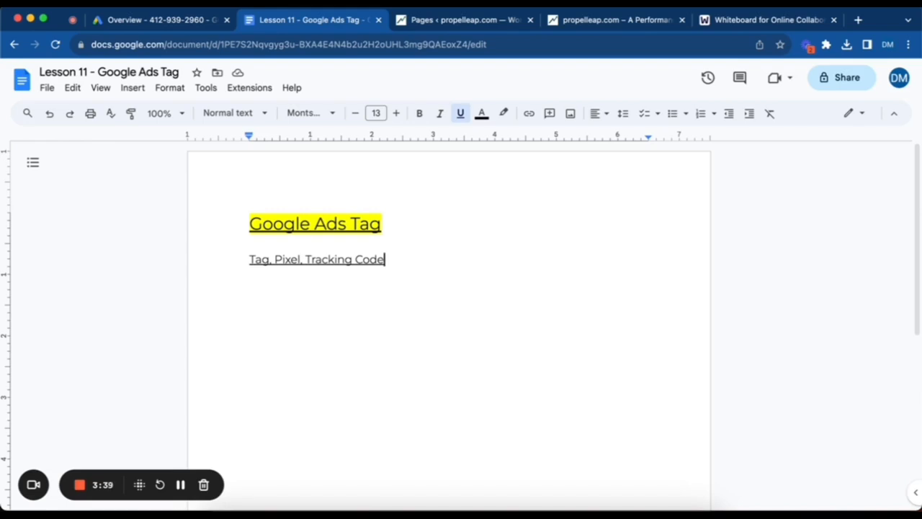
Step: Add the line "Google Ads: Google Ads Tag" below the tracking code line
key(Return)
text(Go)
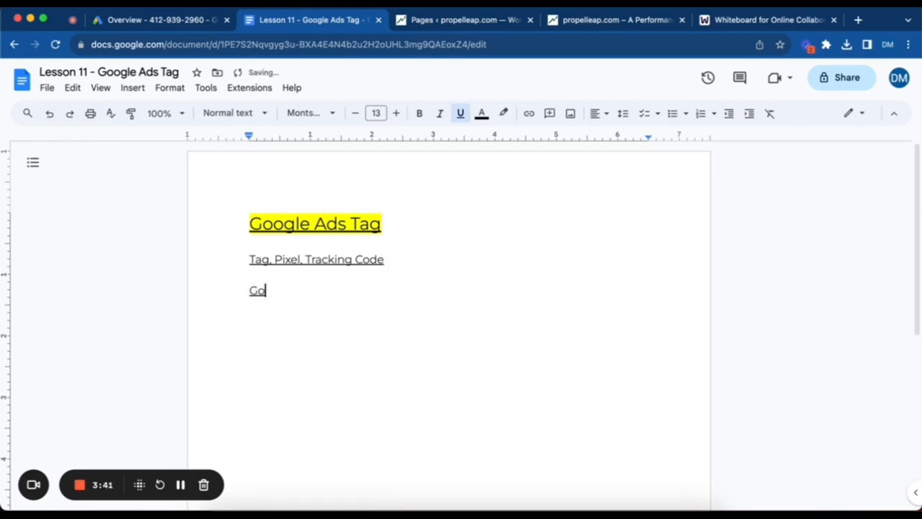
text(ogle Ad)
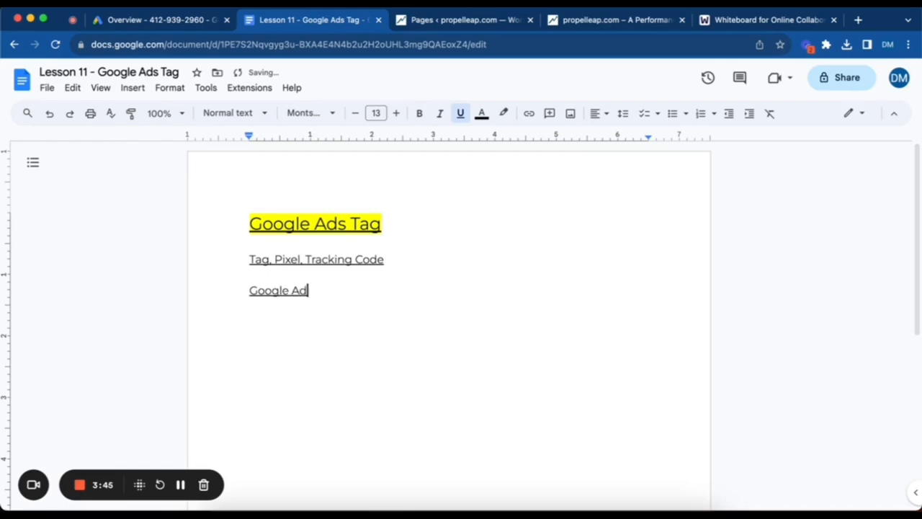
text(s: Google Ads Ba)
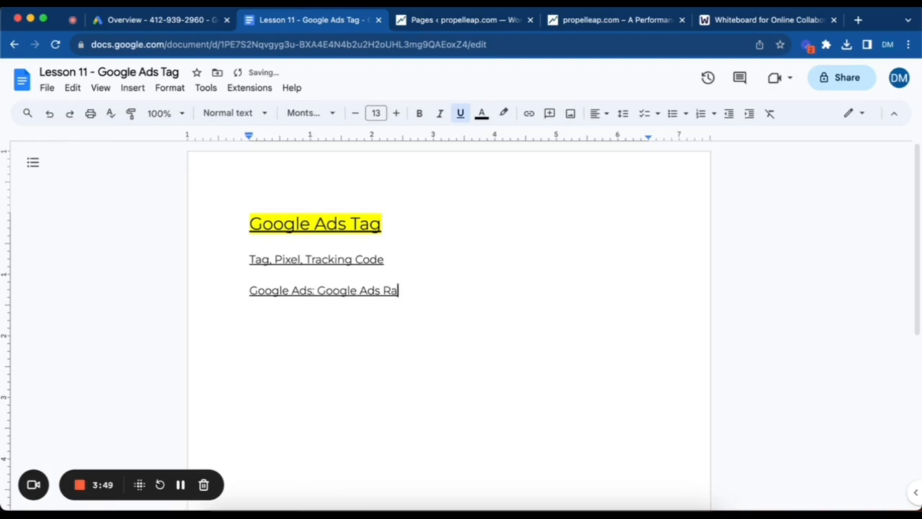
key(BackSpace)
key(BackSpace)
text(Tag)
Step: Remove the underline from the "Google Ads: Google Ads Tag" line
key(shift+Up)
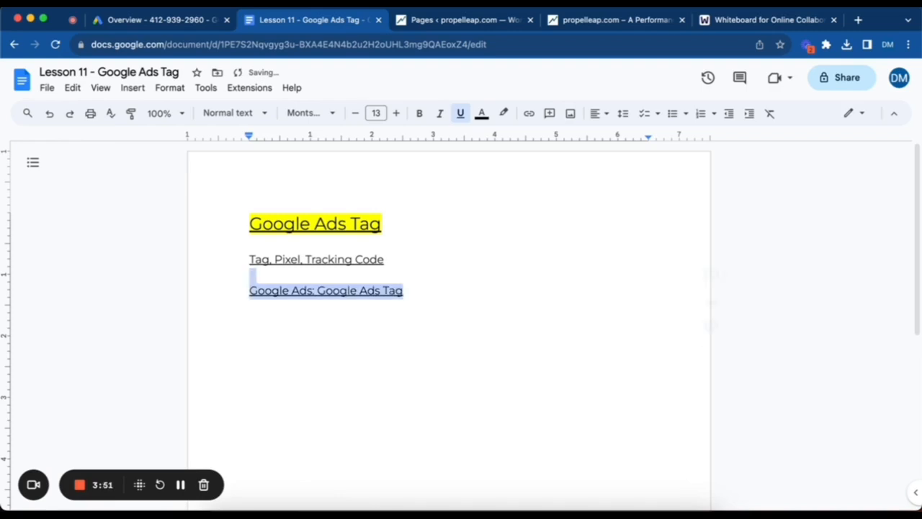
key(shift+Right)
key(super+u)
key(Left)
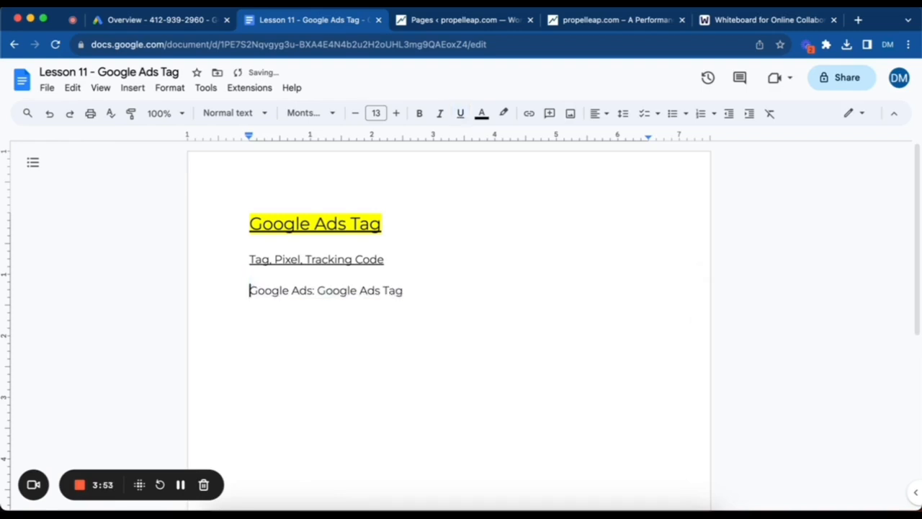
Step: Add the line "Facebook Ads: Facebook Pixel" below, and select the words "Google Ads Tag" in the line above
key(super+Right)
key(Return)
text(Facebook Ads: )
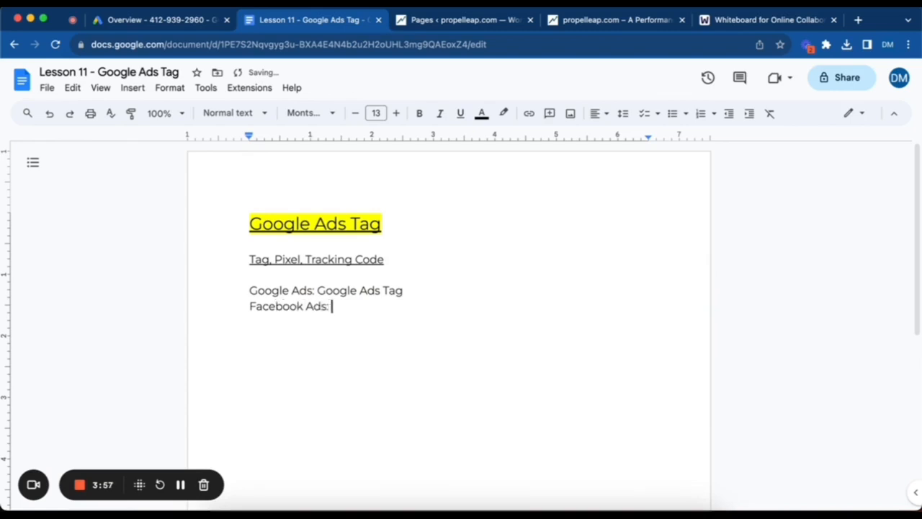
text(Facebook Pixel)
key(BackSpace)
key(BackSpace)
key(BackSpace)
key(BackSpace)
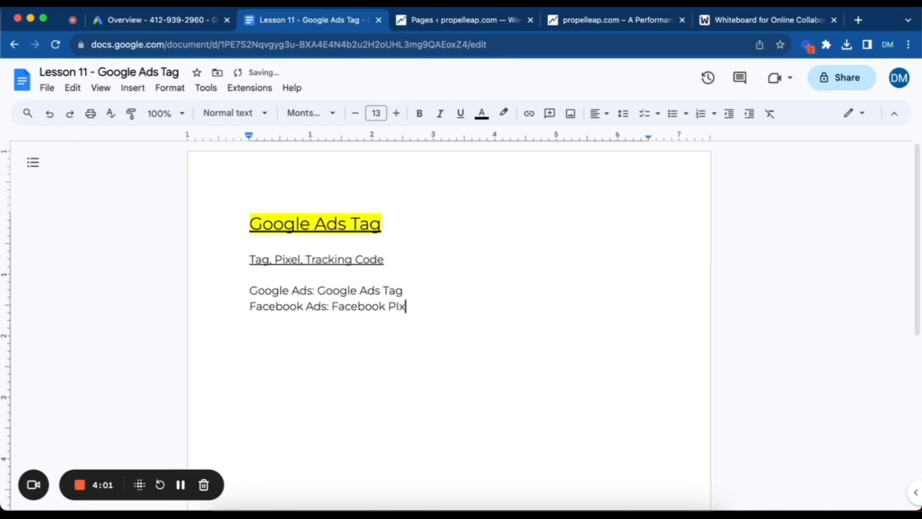
text(ixel)
double_click(438, 296)
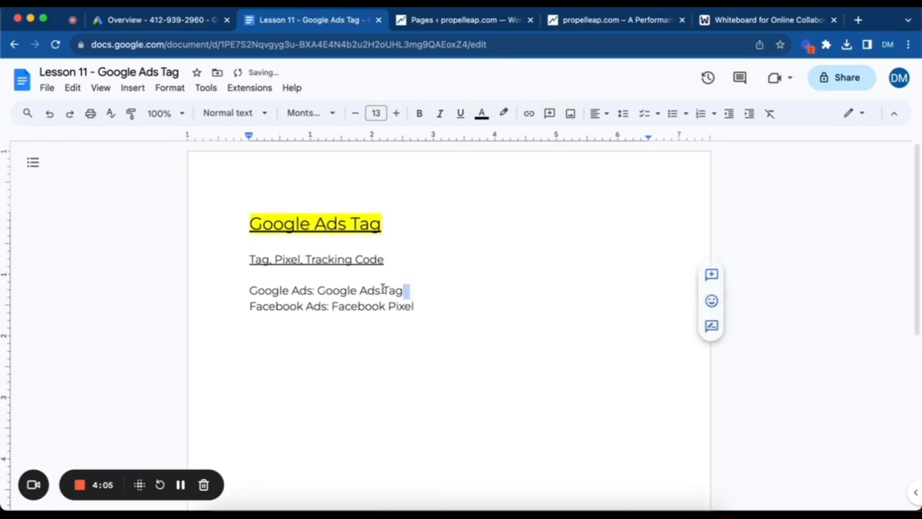
drag(382, 289, 318, 289)
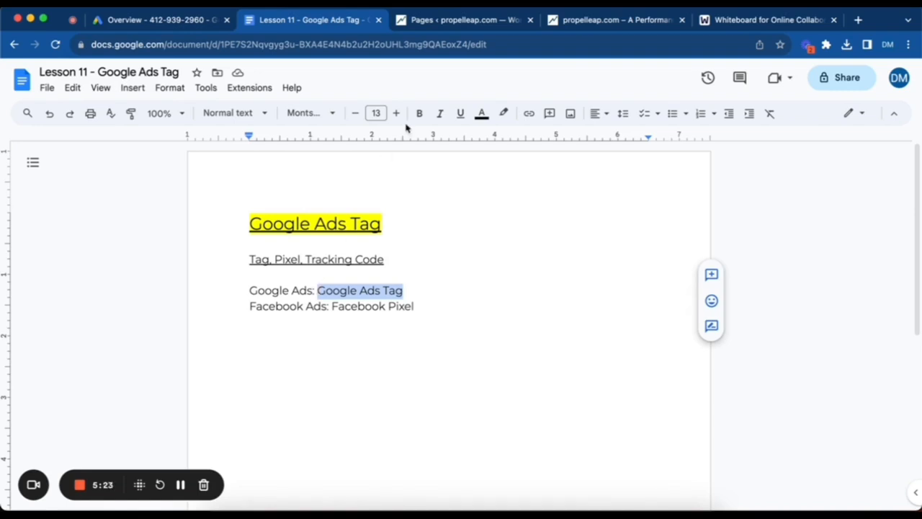
Step: Switch to Google Ads and look through the Planning, Shared library, Bulk actions and Troubleshooting groups of the account's tools
click(170, 24)
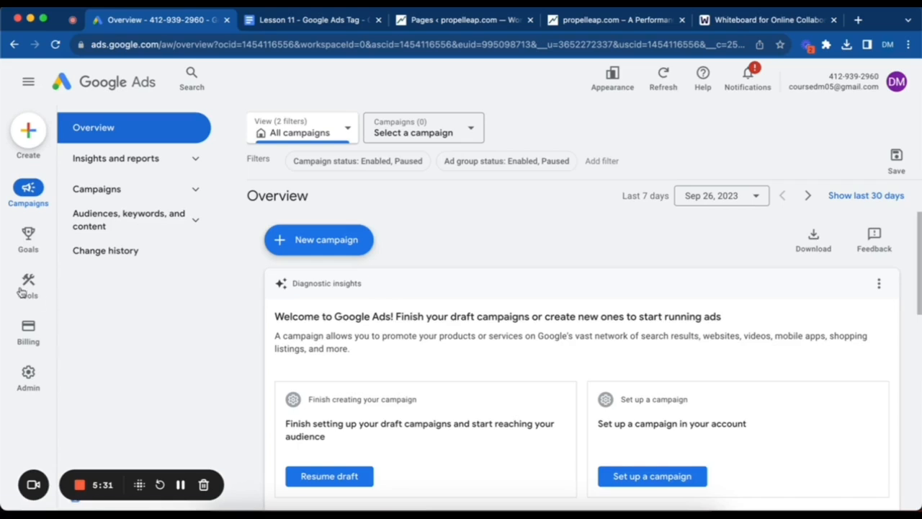
mouse_move(21, 290)
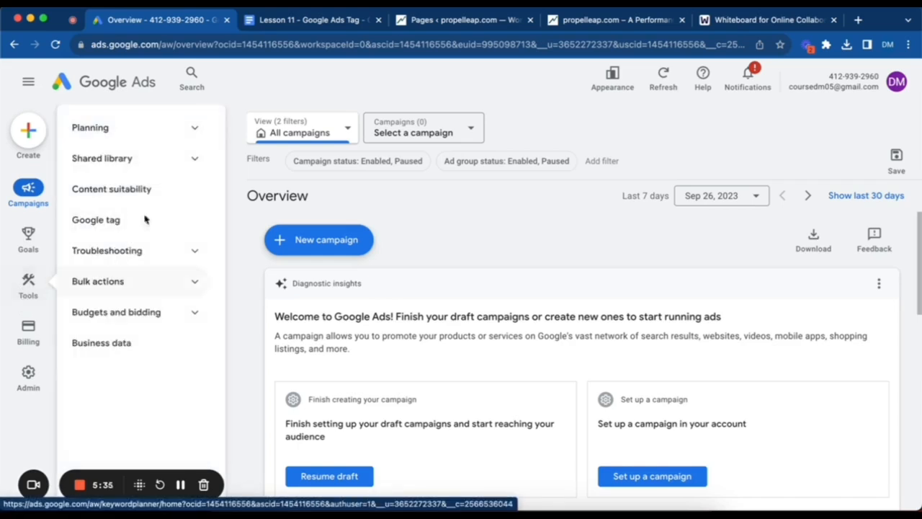
click(195, 129)
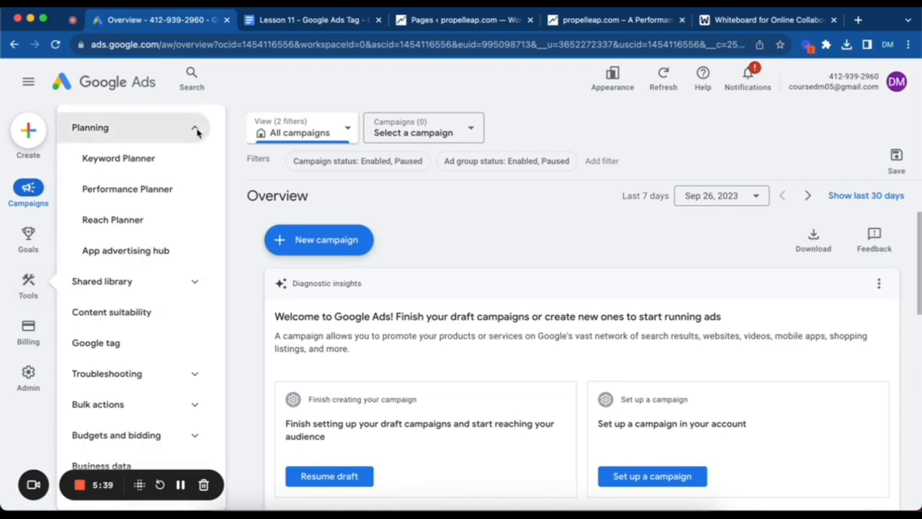
click(196, 130)
click(196, 160)
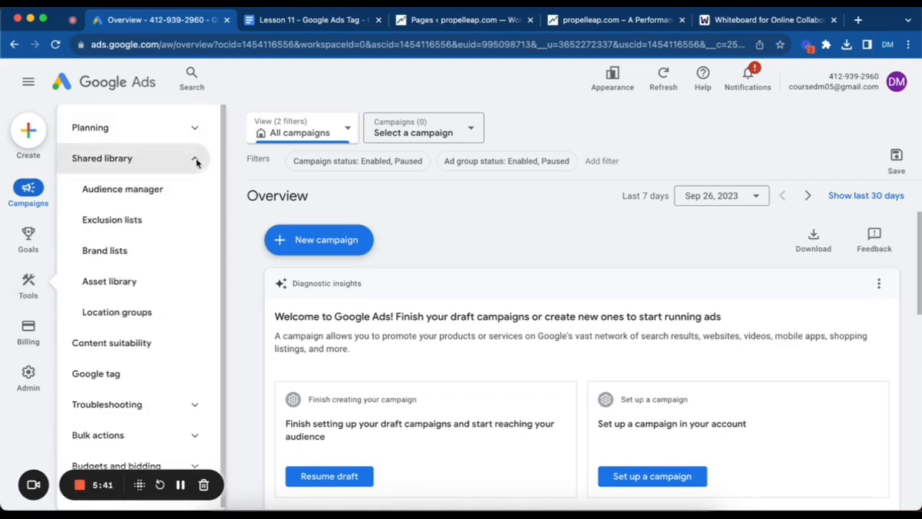
click(196, 161)
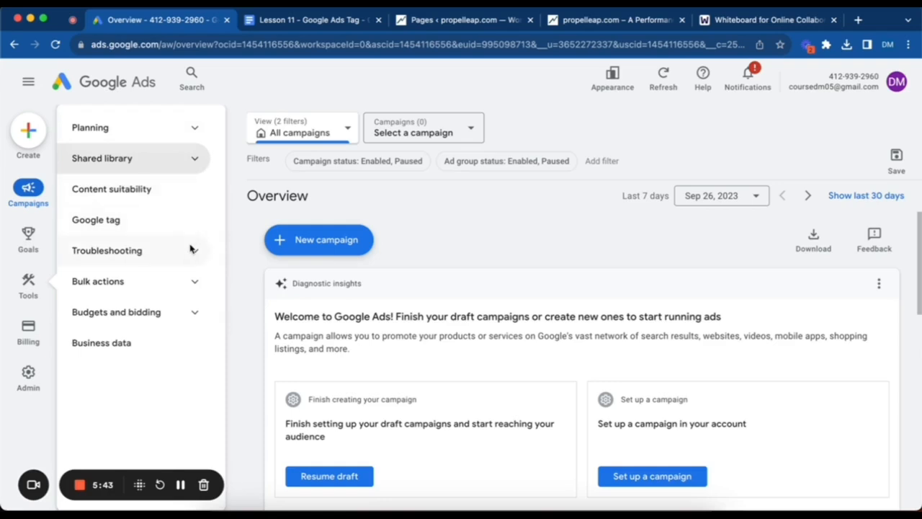
click(195, 285)
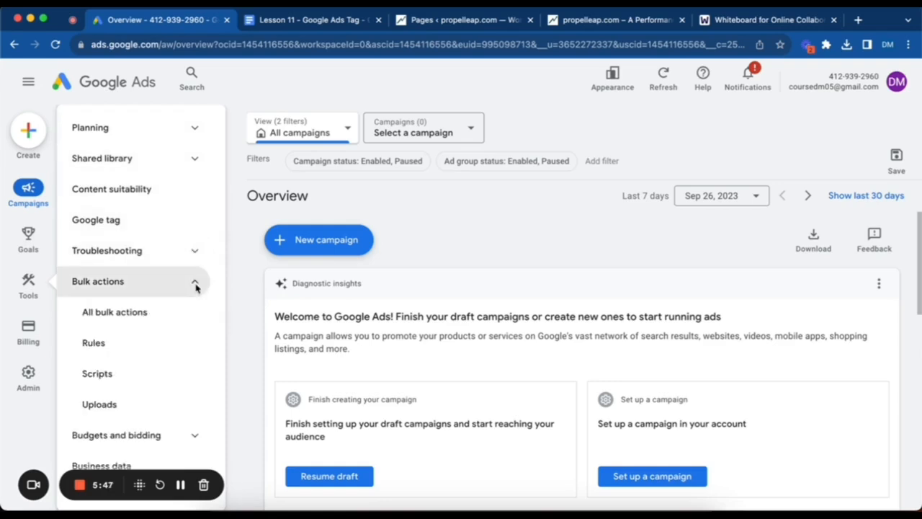
click(196, 286)
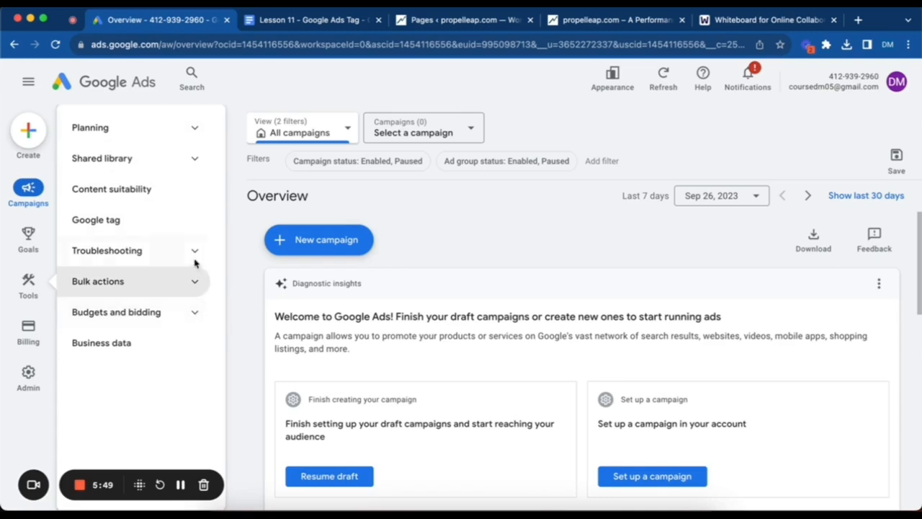
click(194, 260)
click(195, 262)
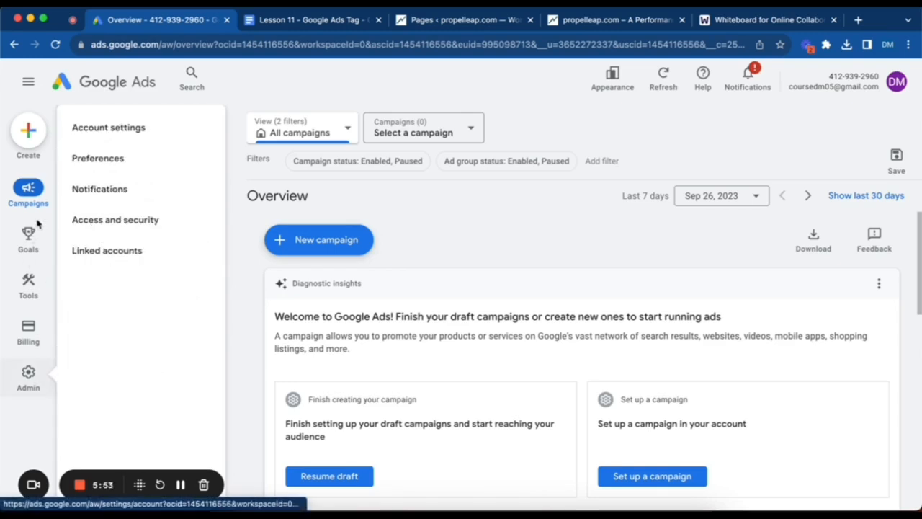
Step: Open the conversions summary page in the Goals area of the Google Ads account
mouse_move(32, 239)
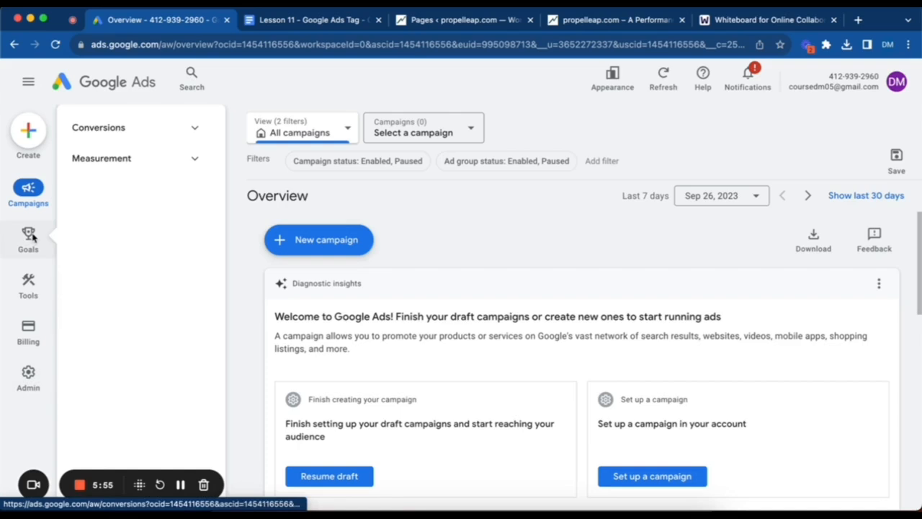
click(28, 240)
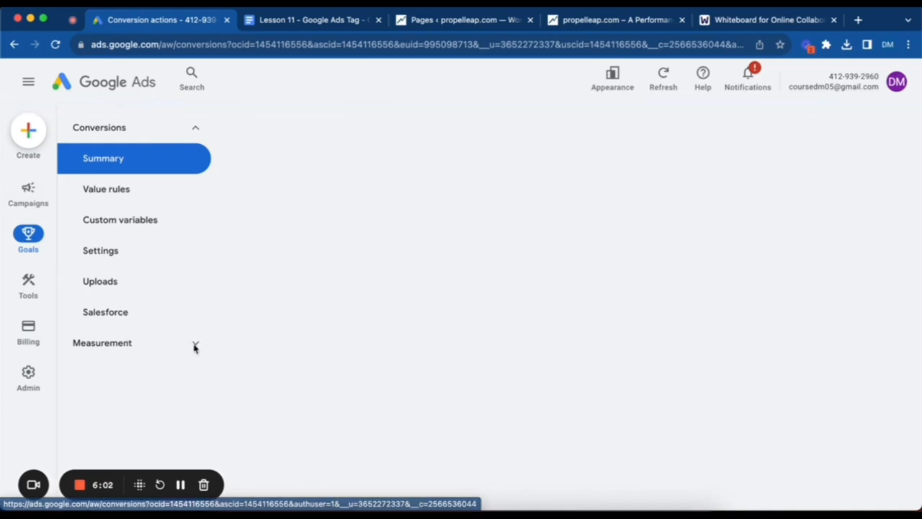
Step: Look in the Measurement group, and switch the account to the previous design with "I'm just curious" as the reason, leaving the conversion goals guide
click(195, 128)
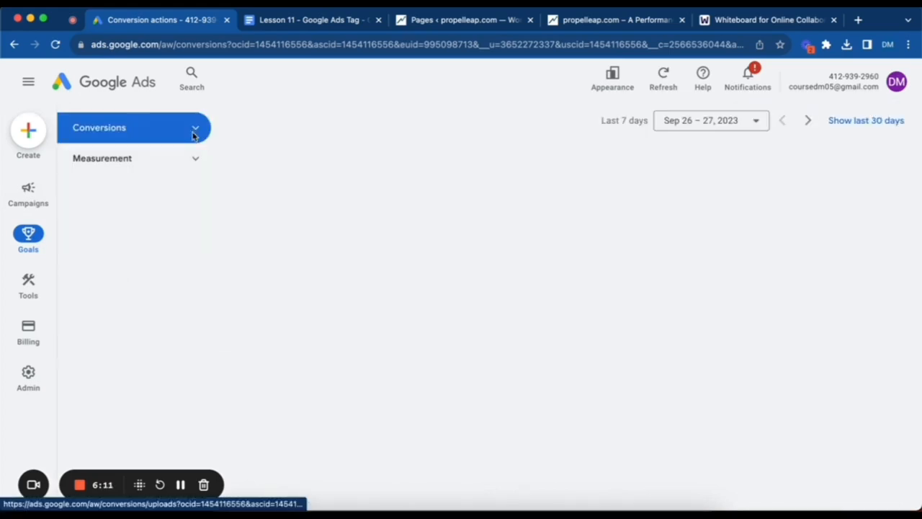
click(193, 163)
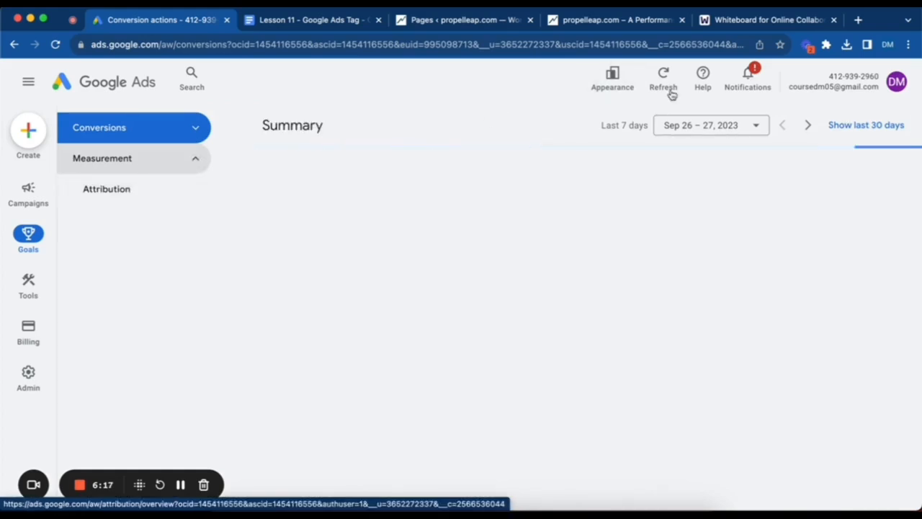
click(613, 93)
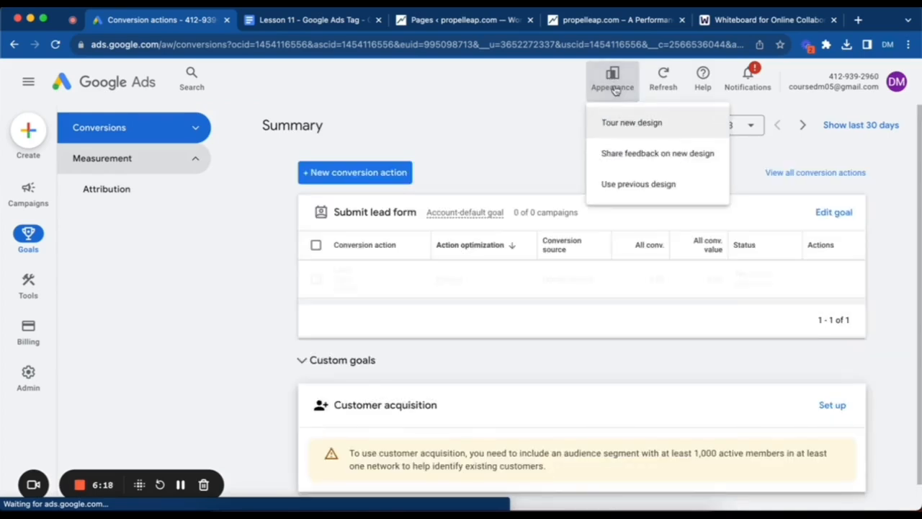
click(637, 186)
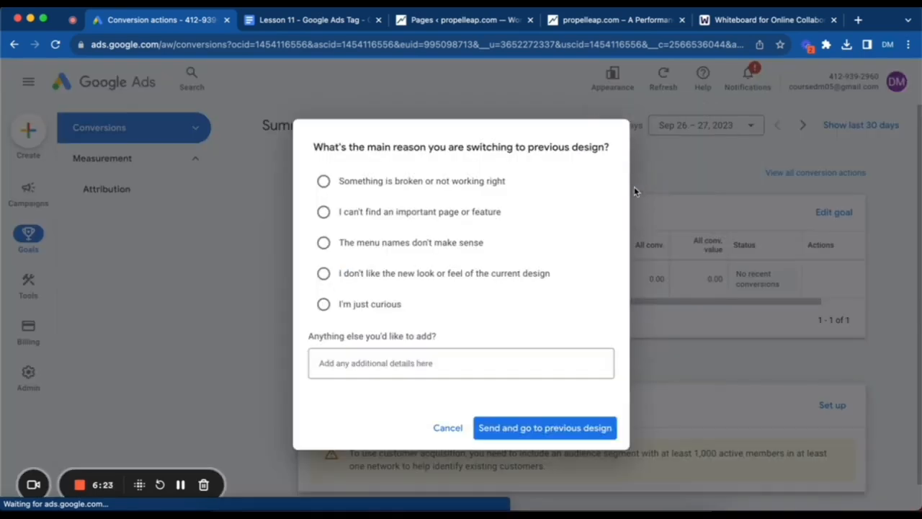
click(351, 301)
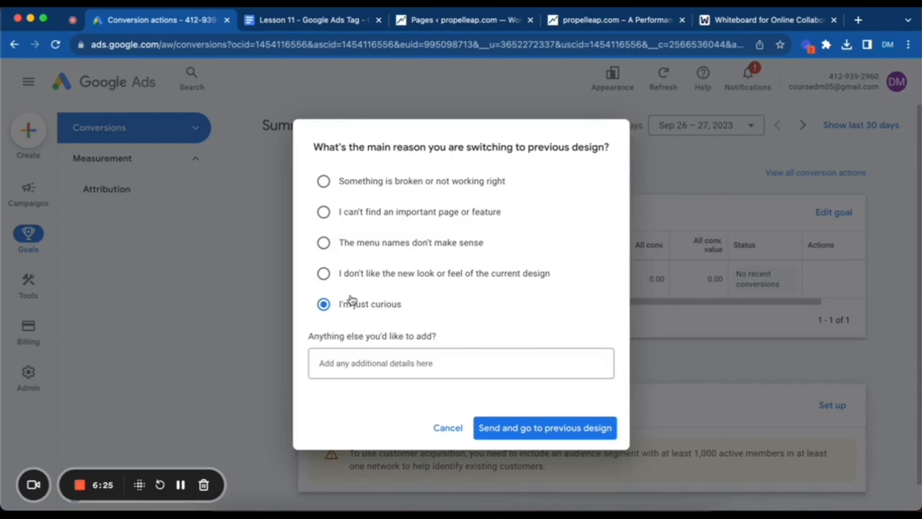
click(538, 427)
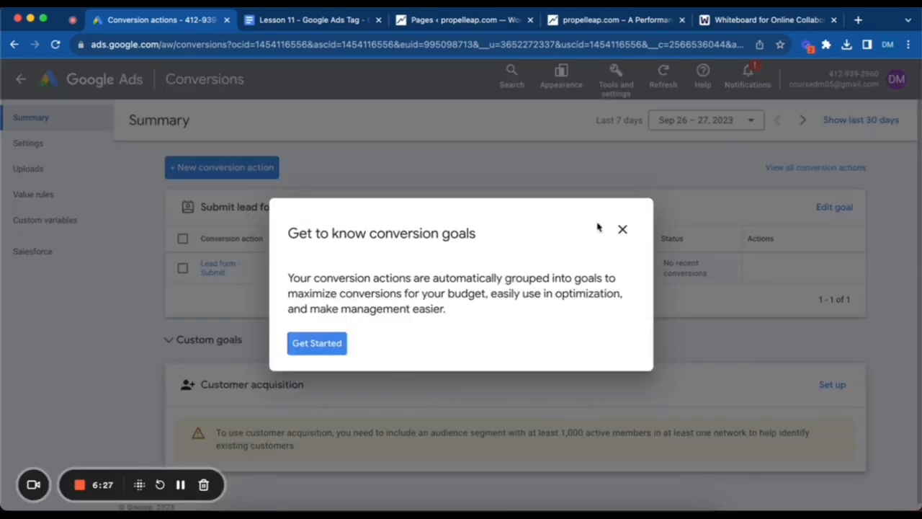
click(631, 234)
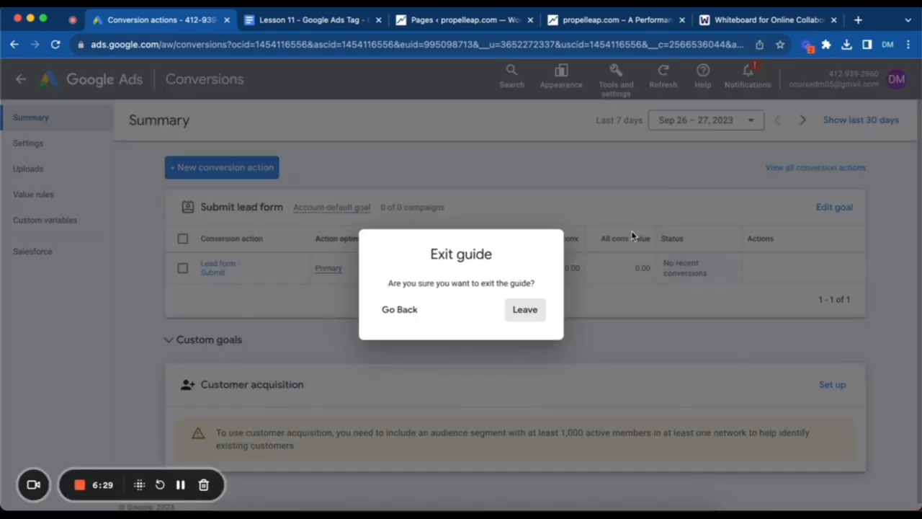
click(527, 317)
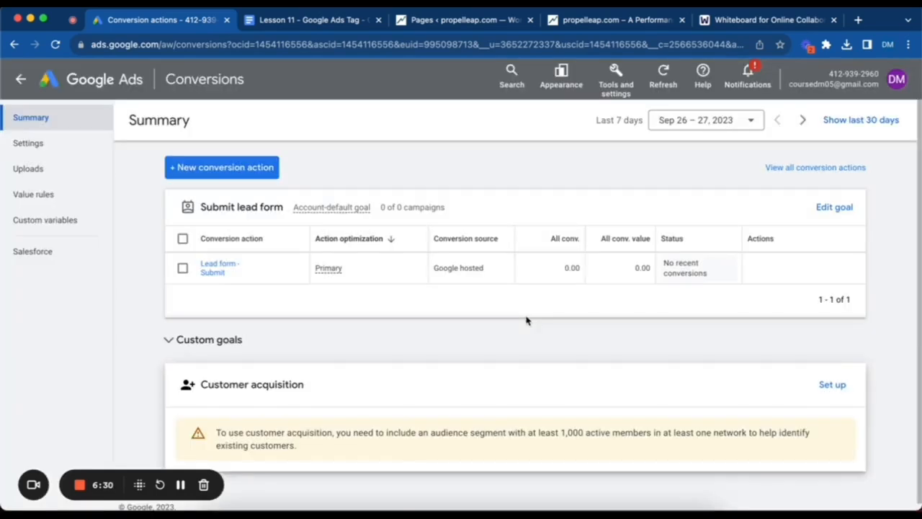
Step: View the previous design's overview of tools and settings, and return the account to the new design
click(618, 92)
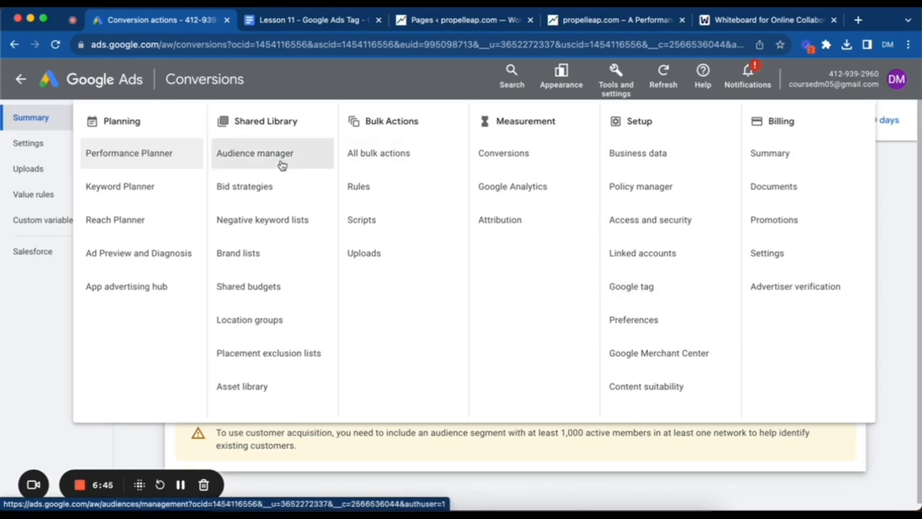
click(62, 438)
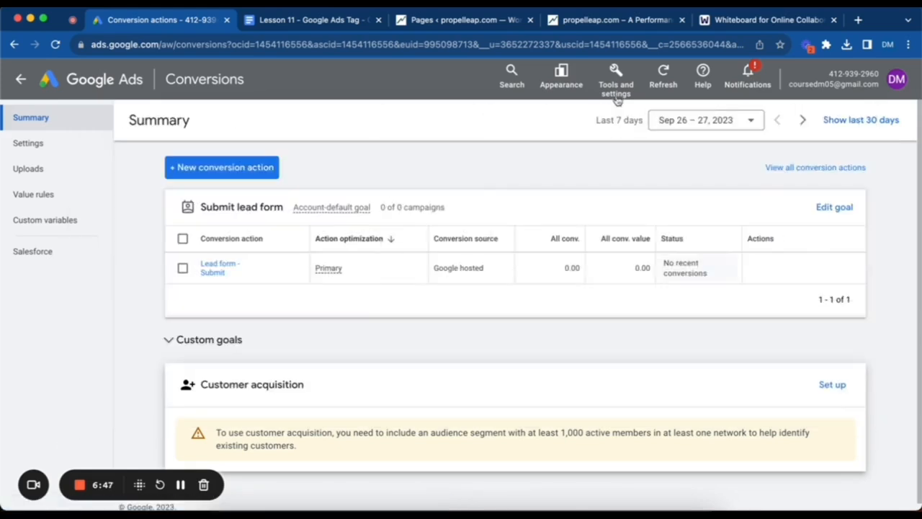
click(615, 95)
click(561, 77)
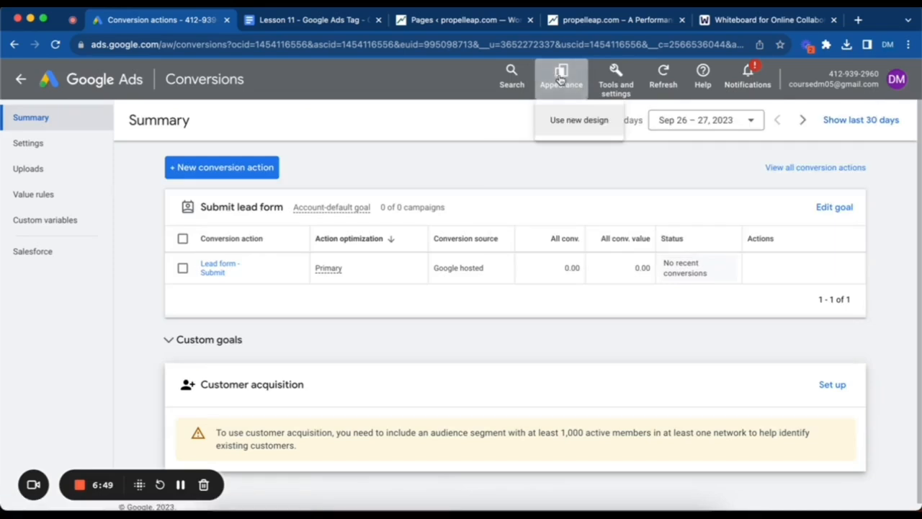
click(583, 123)
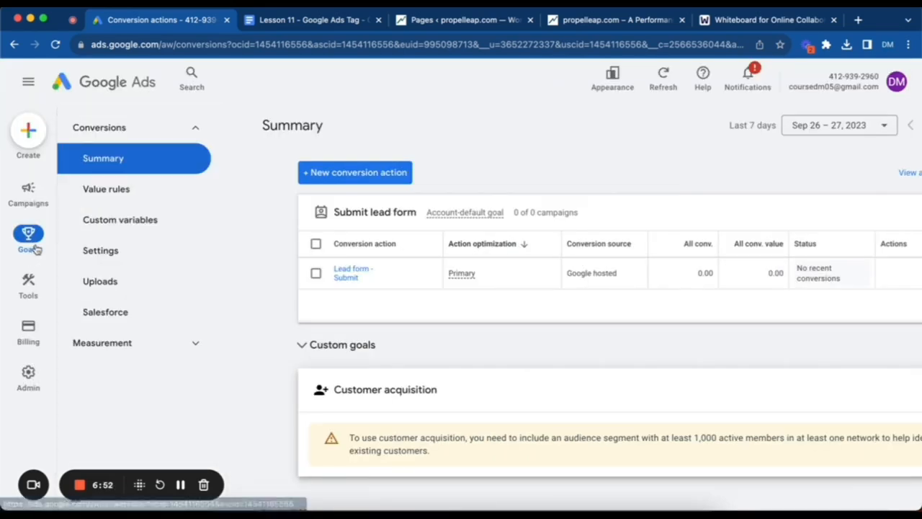
Step: Look through the Planning group of the account's tools and open Audience manager from the Shared library
mouse_move(37, 305)
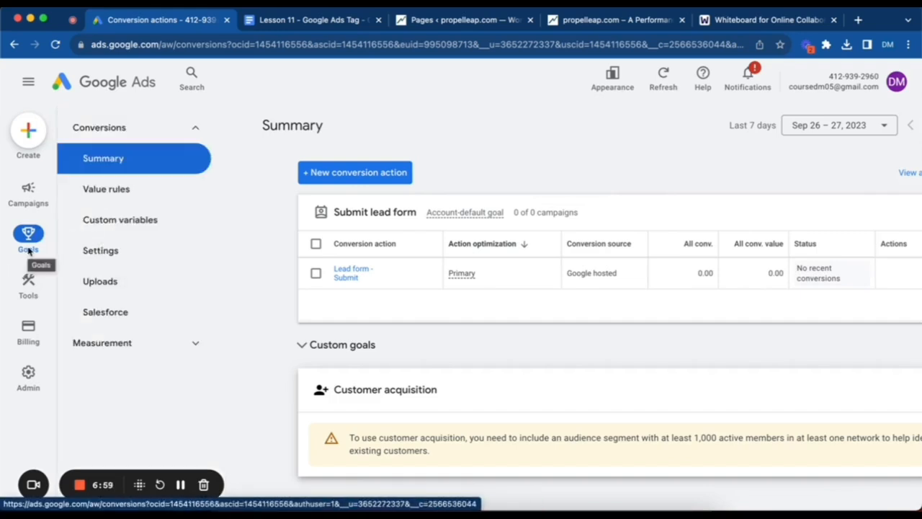
mouse_move(29, 287)
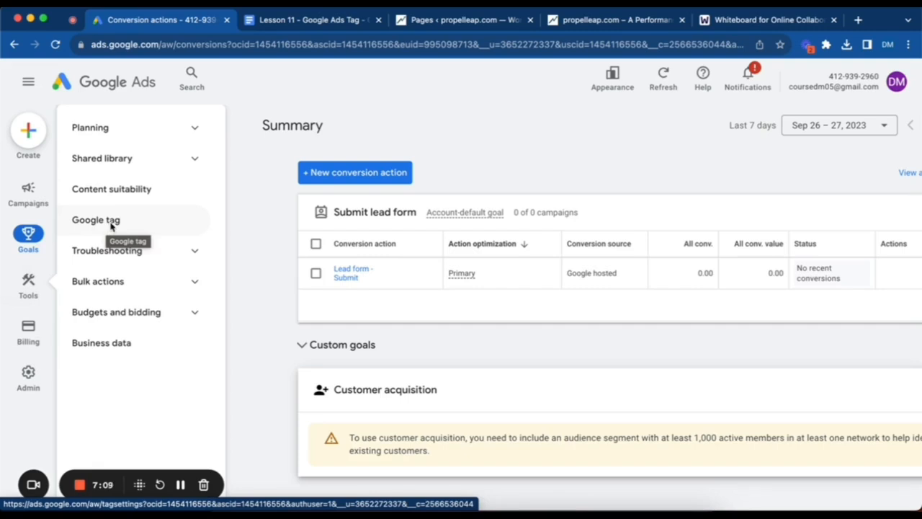
click(191, 131)
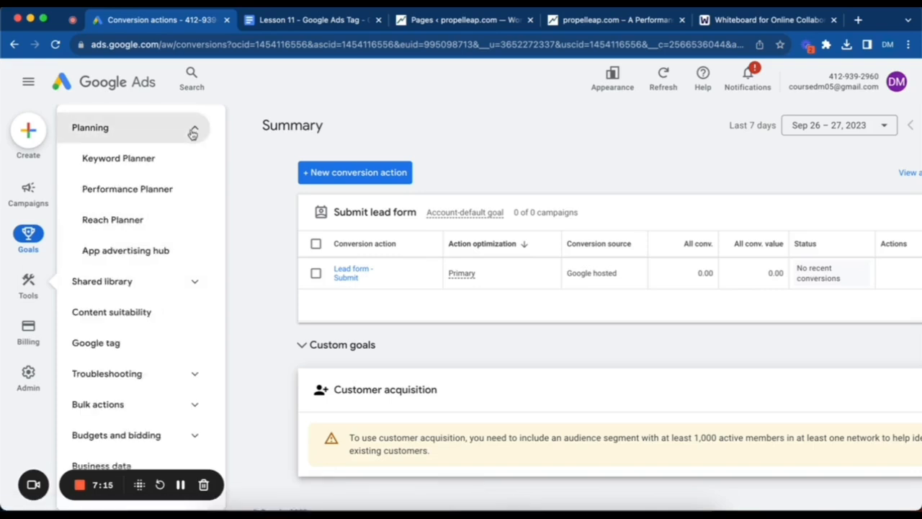
click(193, 133)
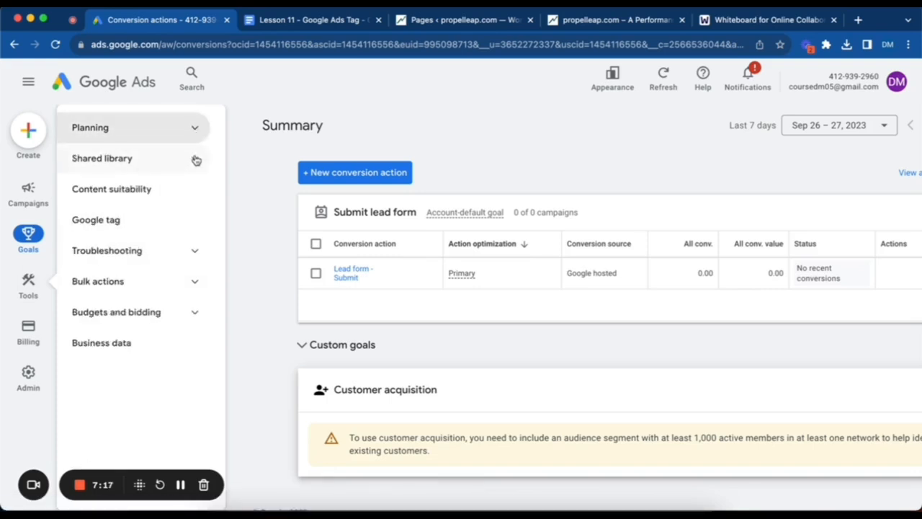
click(194, 158)
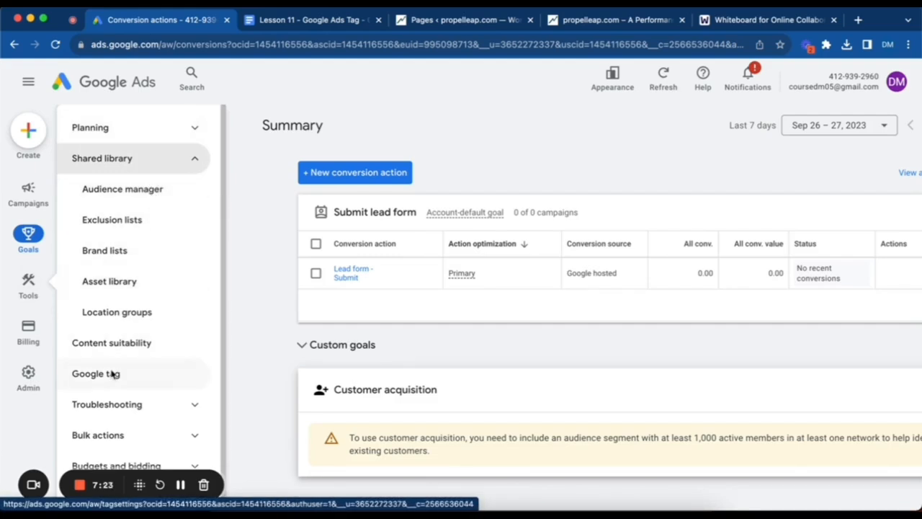
click(138, 189)
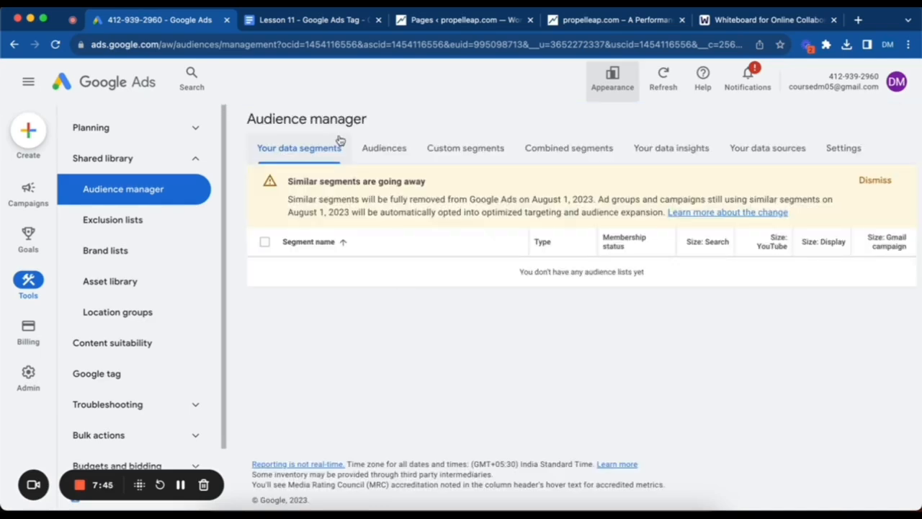
Step: Start setting up an audience source and open the tag setup for the Google Ads tag data source
scroll(475, 331, down, 2)
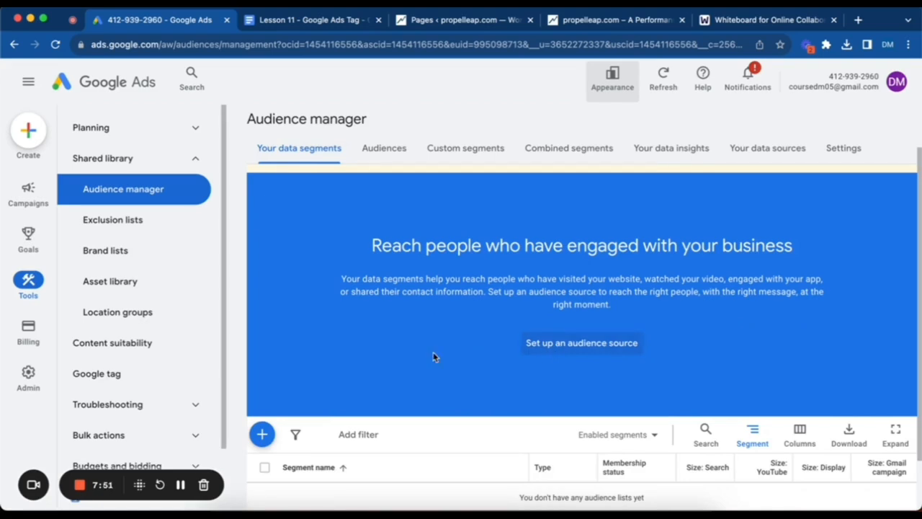
scroll(433, 356, up, 1)
scroll(433, 356, down, 3)
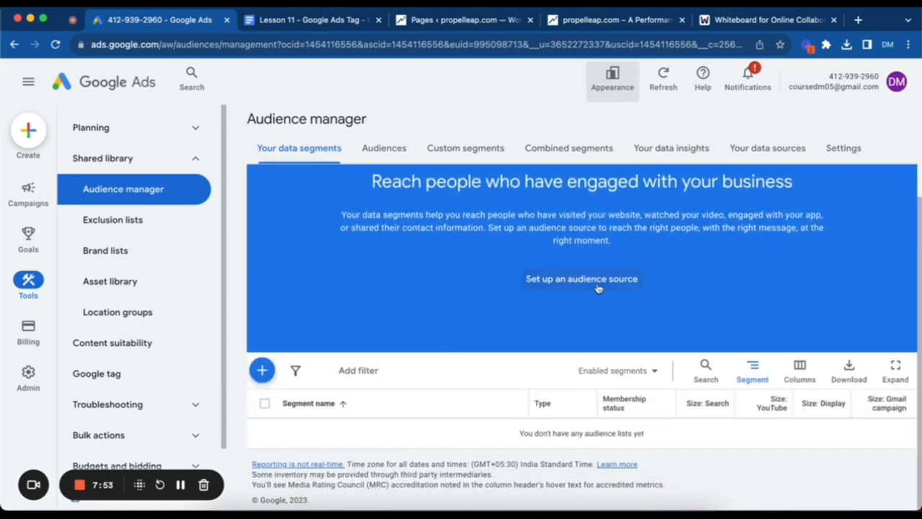
click(596, 286)
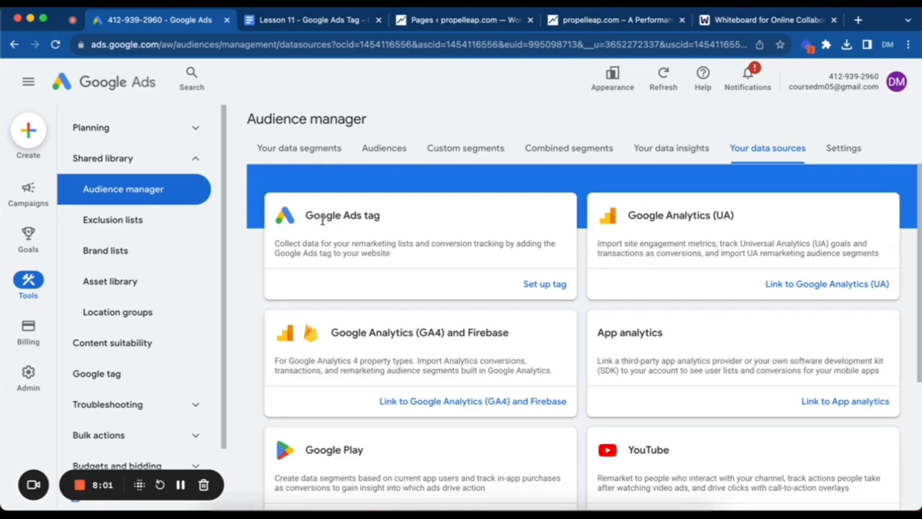
click(542, 285)
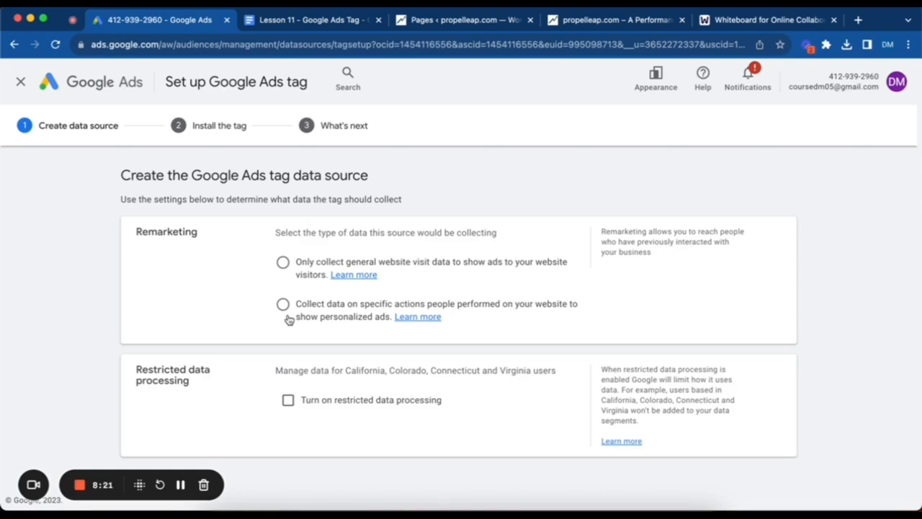
Step: Set the data source to only collect general website visit data, show the advanced settings, and save to continue to tag installation
click(282, 263)
scroll(219, 416, down, 2)
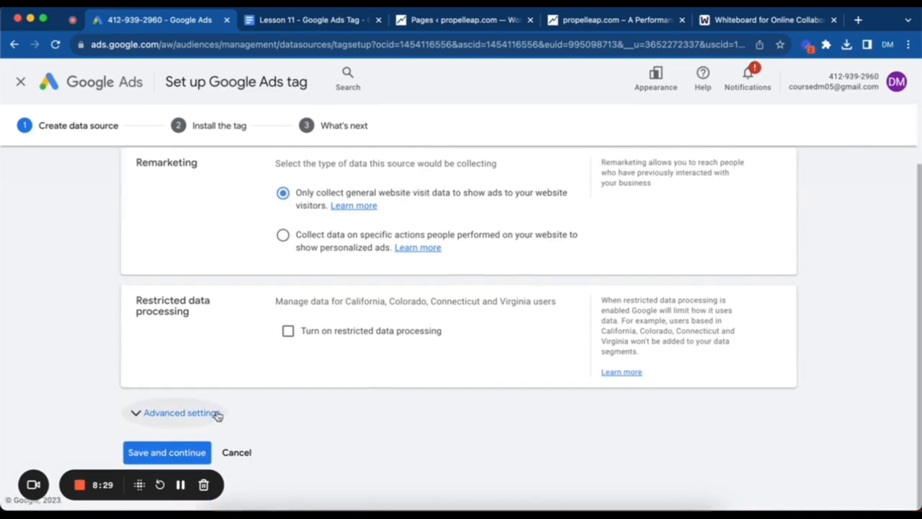
click(159, 430)
scroll(158, 454, down, 1)
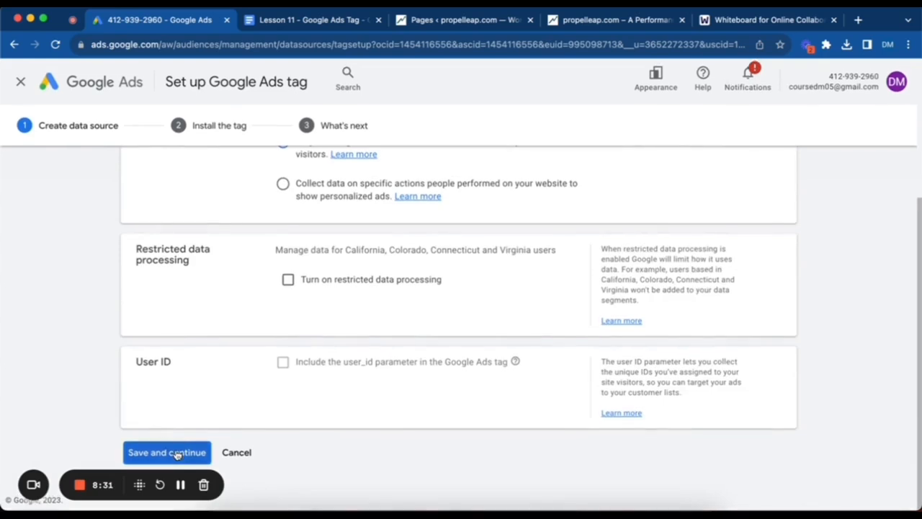
click(176, 454)
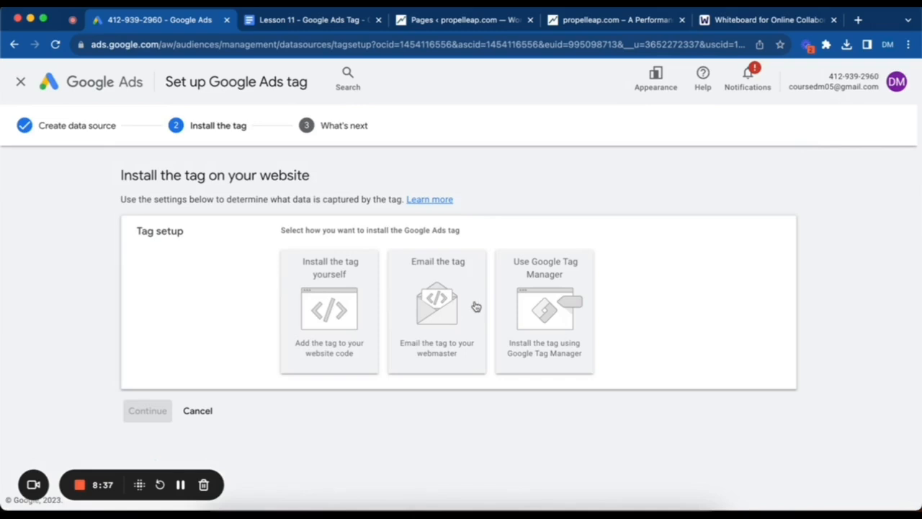
Step: Compare the three tag installation methods: installing it yourself, emailing the tag, and using Google Tag Manager
click(328, 309)
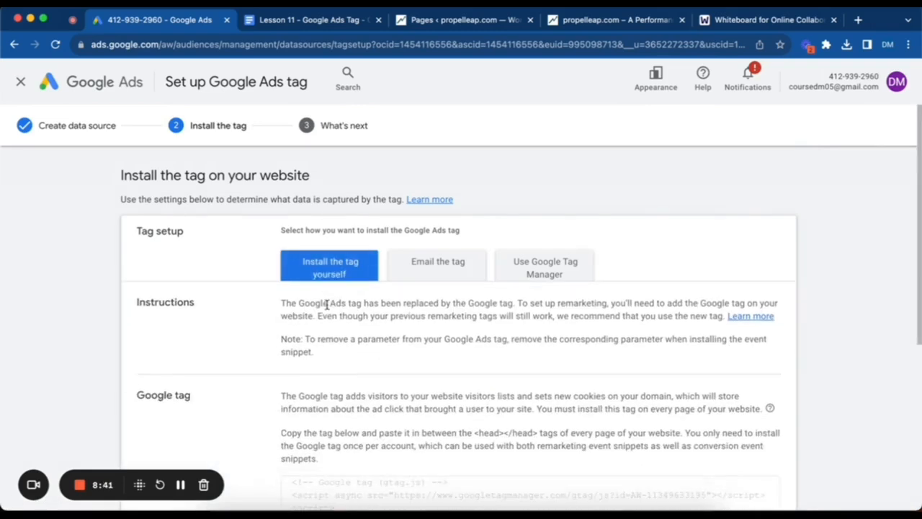
scroll(328, 304, down, 5)
scroll(327, 304, up, 5)
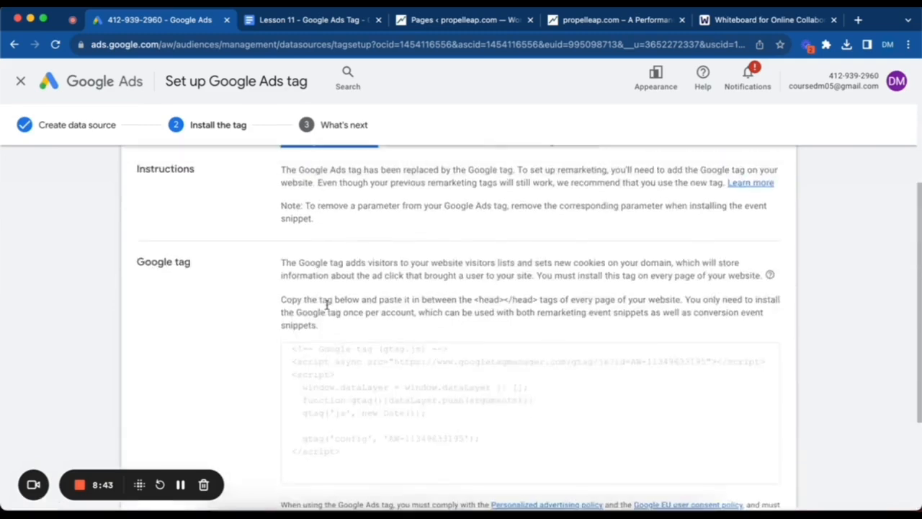
click(451, 263)
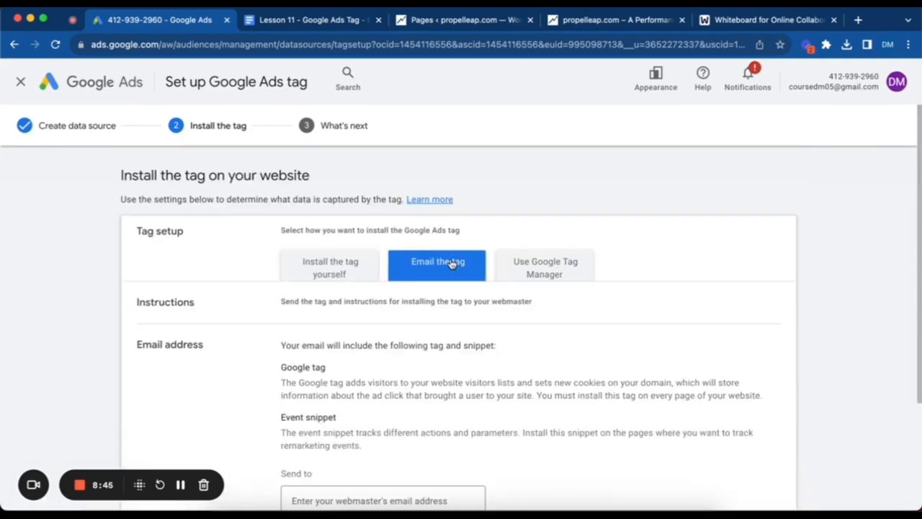
scroll(415, 365, down, 3)
scroll(415, 366, up, 3)
click(560, 262)
scroll(548, 262, down, 2)
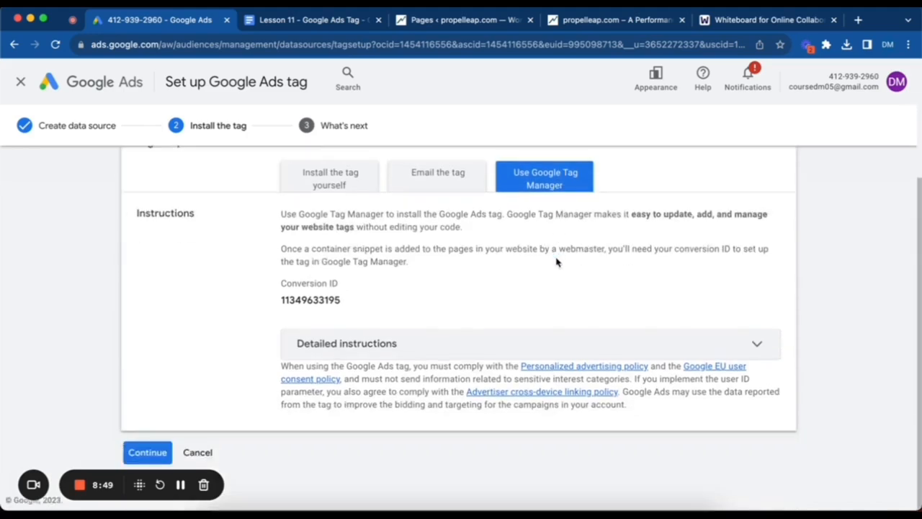
scroll(540, 274, up, 2)
Step: Choose "Install the tag yourself" as the method, reviewing the Google tag code and instructions and briefly checking the email option
click(325, 270)
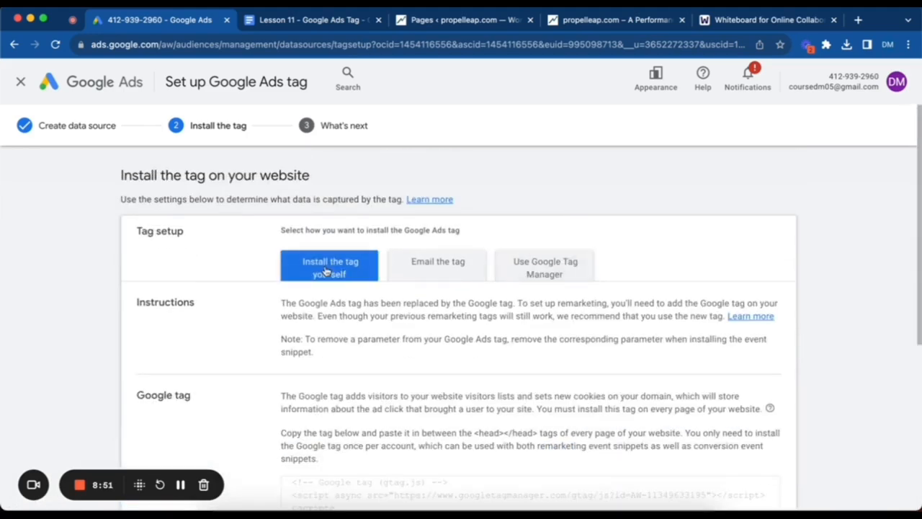
scroll(325, 272, down, 5)
scroll(324, 268, up, 3)
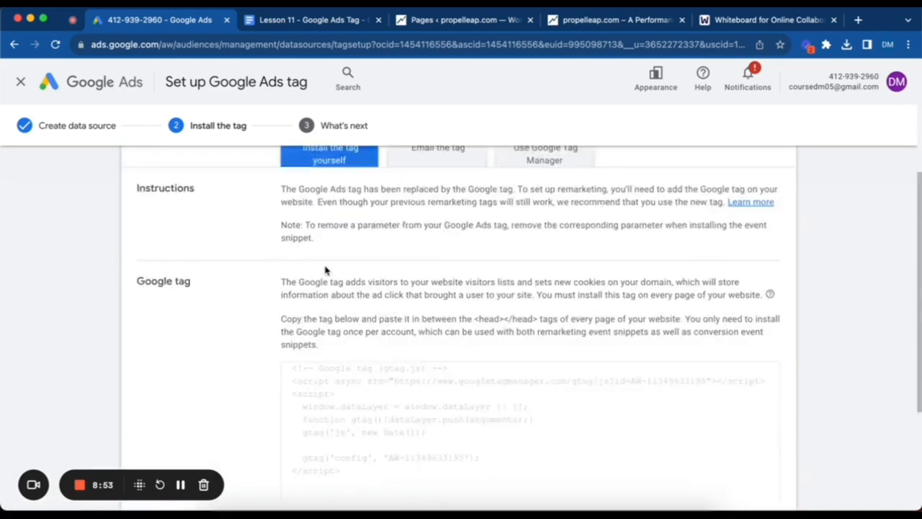
scroll(350, 354, down, 2)
scroll(345, 354, down, 1)
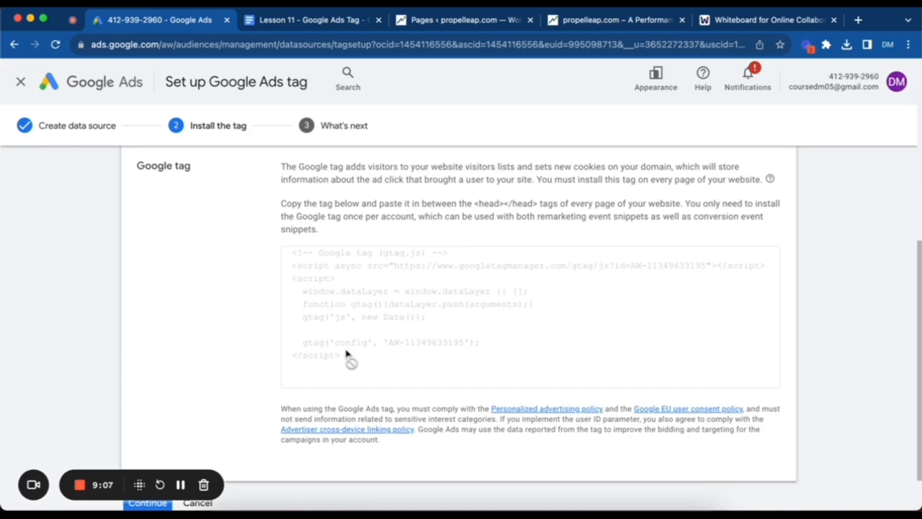
scroll(346, 353, up, 5)
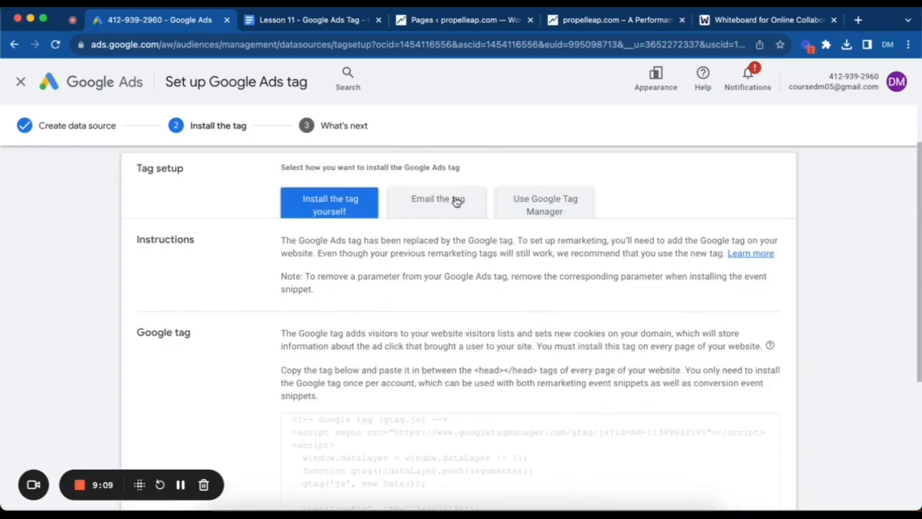
click(456, 202)
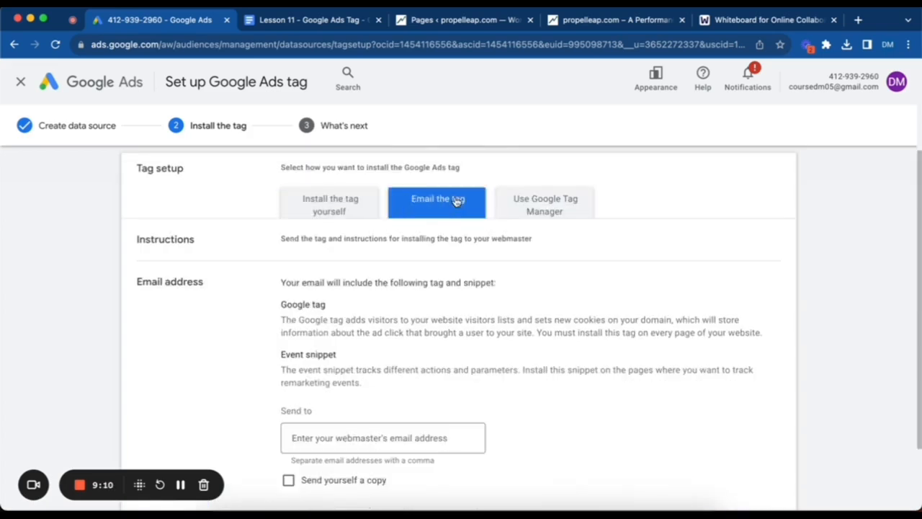
click(359, 204)
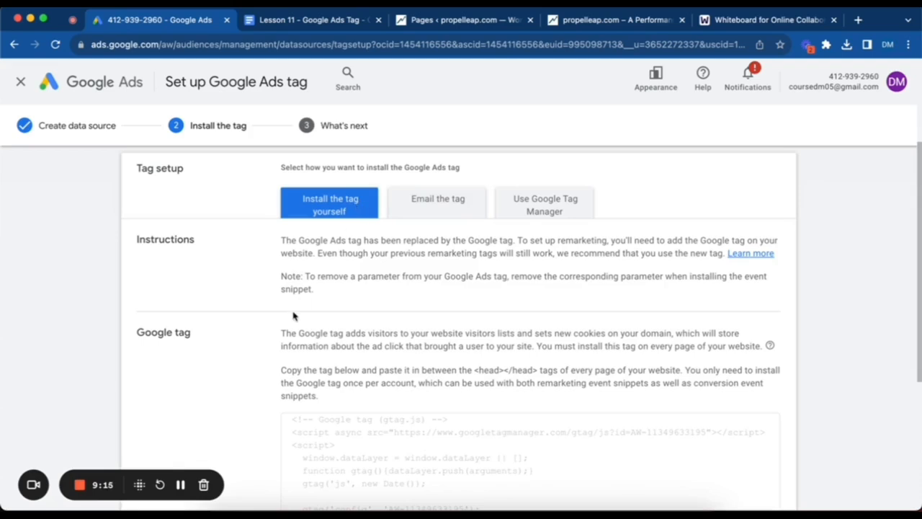
Step: Review the Google tag code and its placement instructions, and switch to the website's WordPress admin dashboard
scroll(341, 214, down, 2)
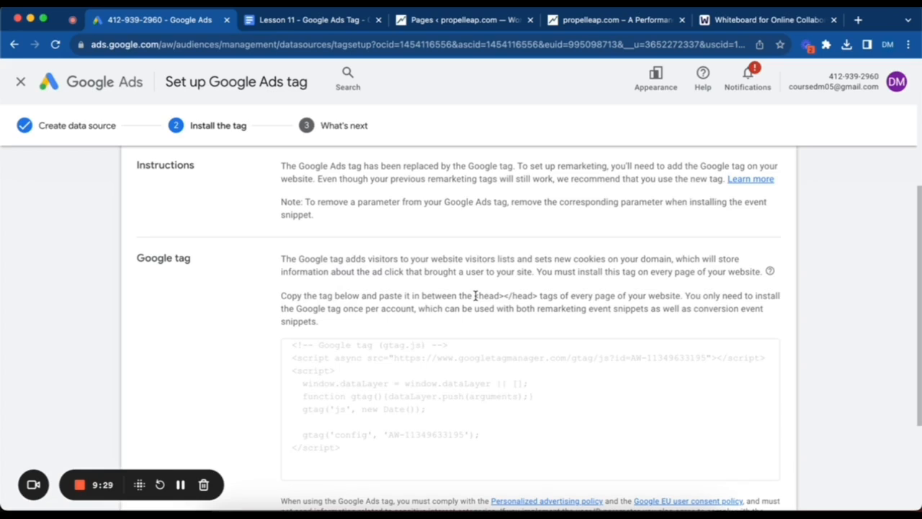
scroll(477, 296, down, 3)
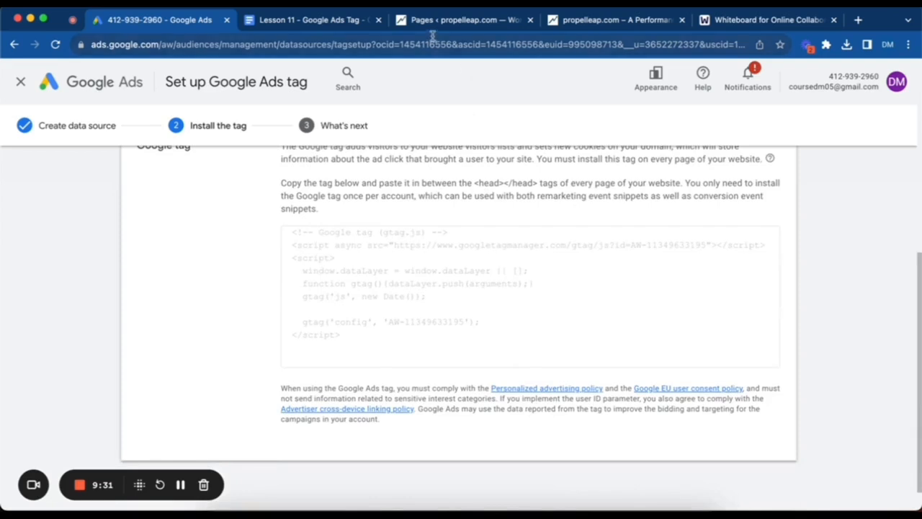
click(434, 28)
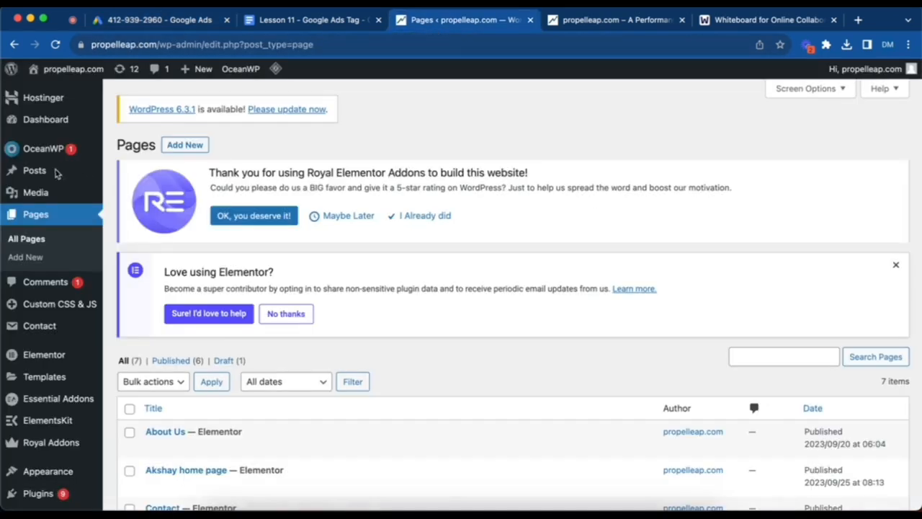
click(51, 120)
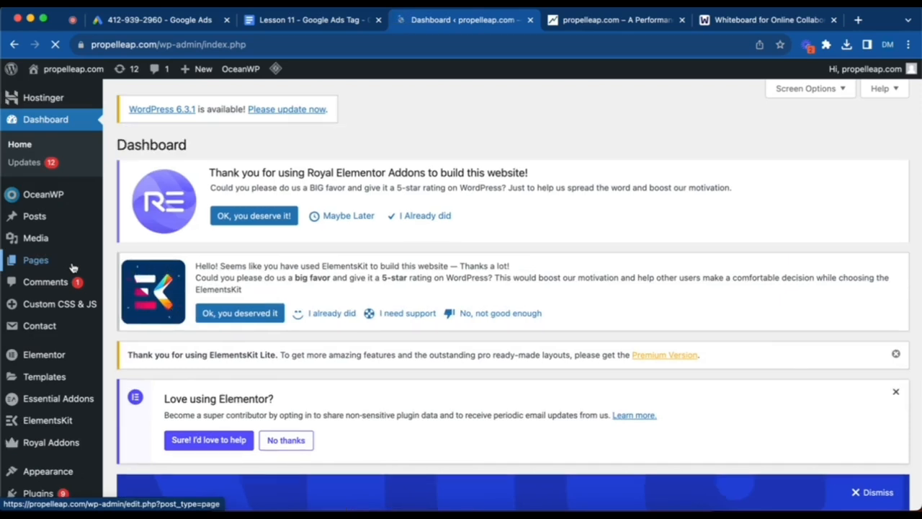
Step: Open the page for adding new WordPress plugins and search for "wp code"
scroll(73, 267, down, 1)
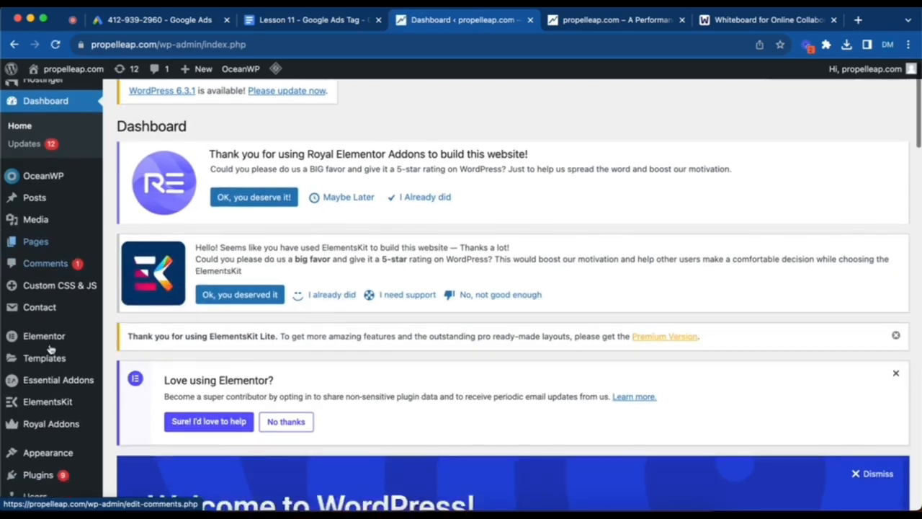
scroll(51, 349, down, 1)
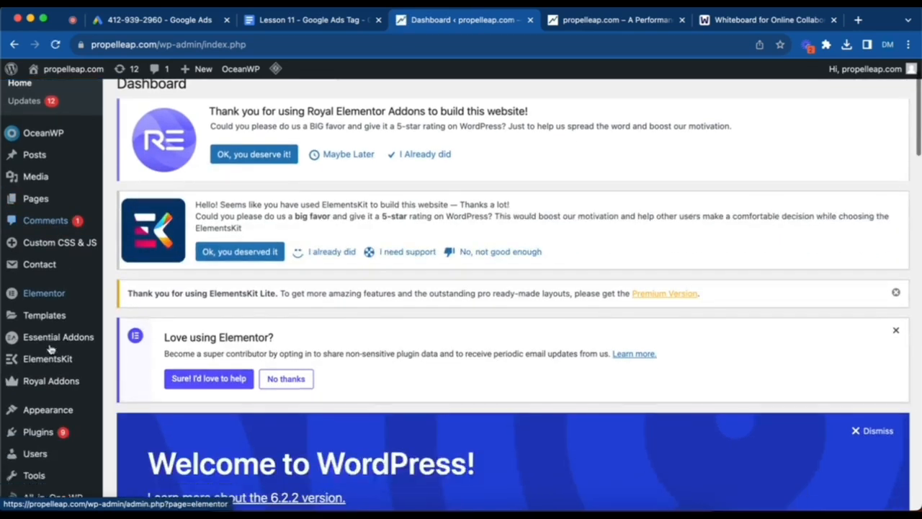
click(55, 304)
scroll(55, 305, down, 1)
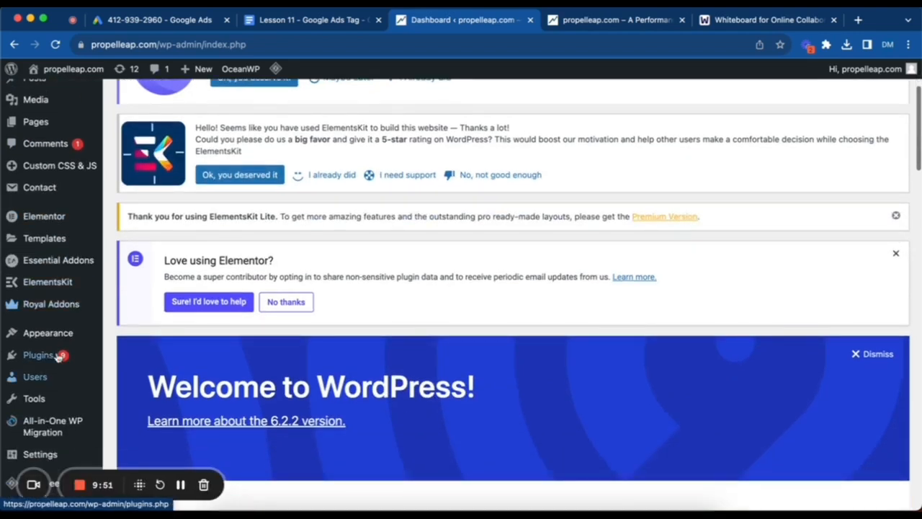
mouse_move(67, 356)
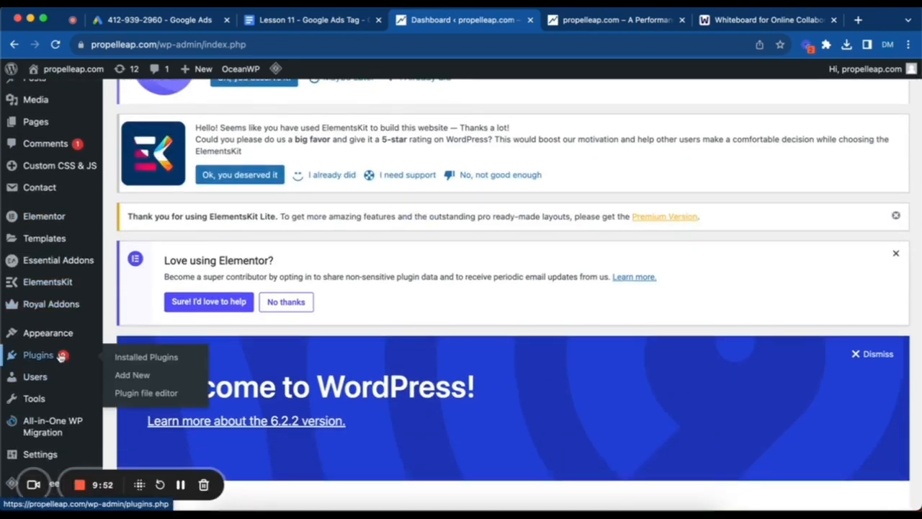
click(139, 381)
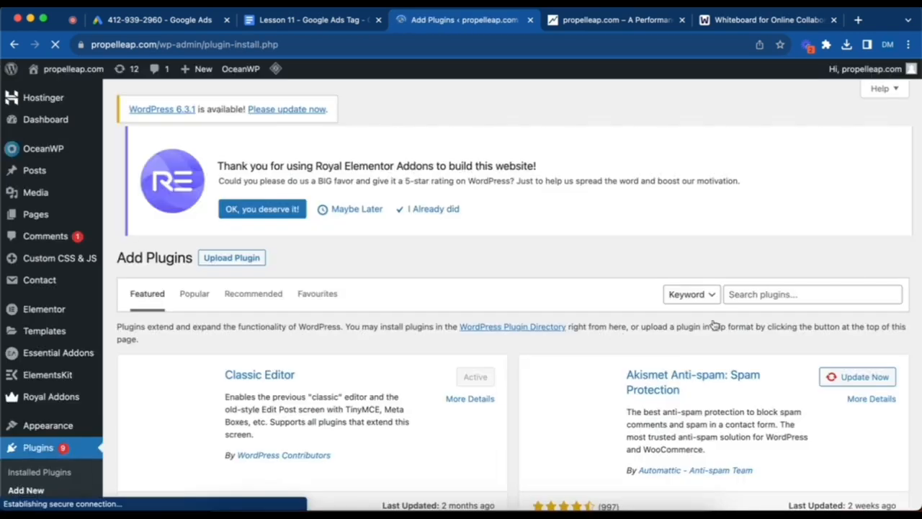
click(753, 297)
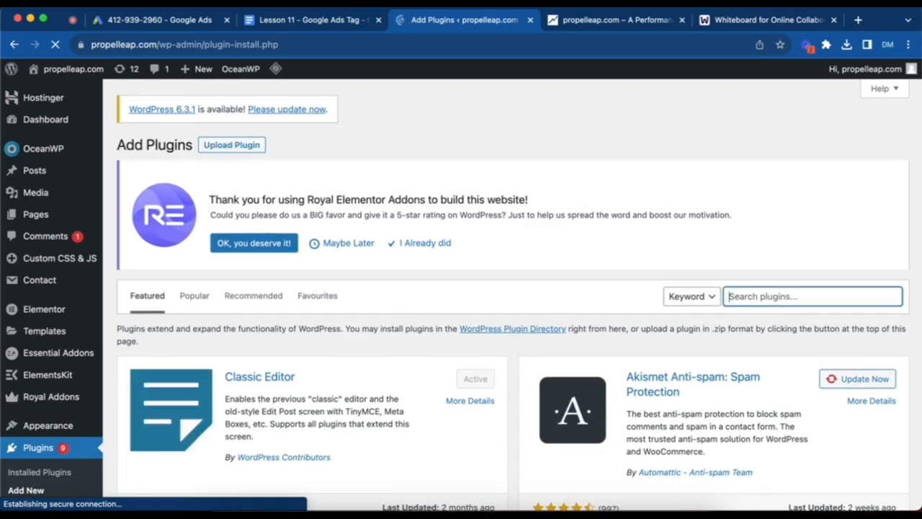
text(wp code)
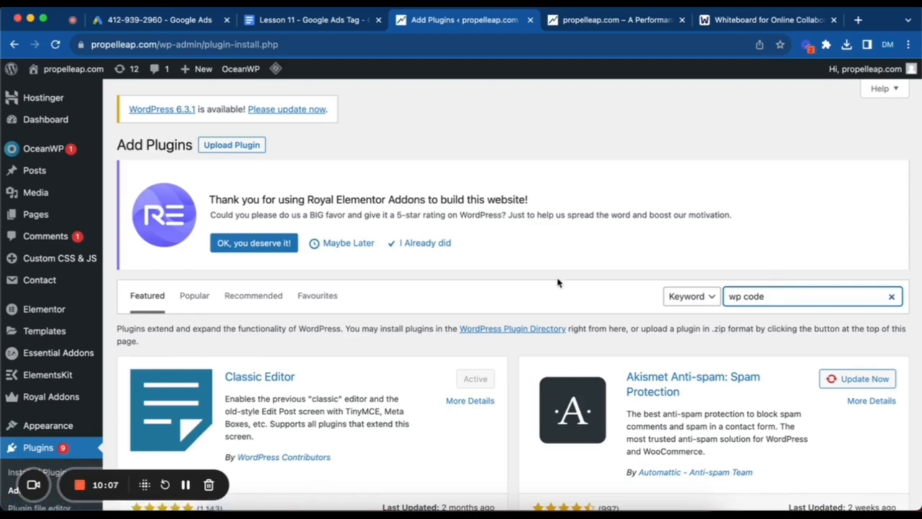
Step: Install and activate the plugin "WPCode – Insert Headers and Footers + Custom Code Snippets"
scroll(558, 283, down, 2)
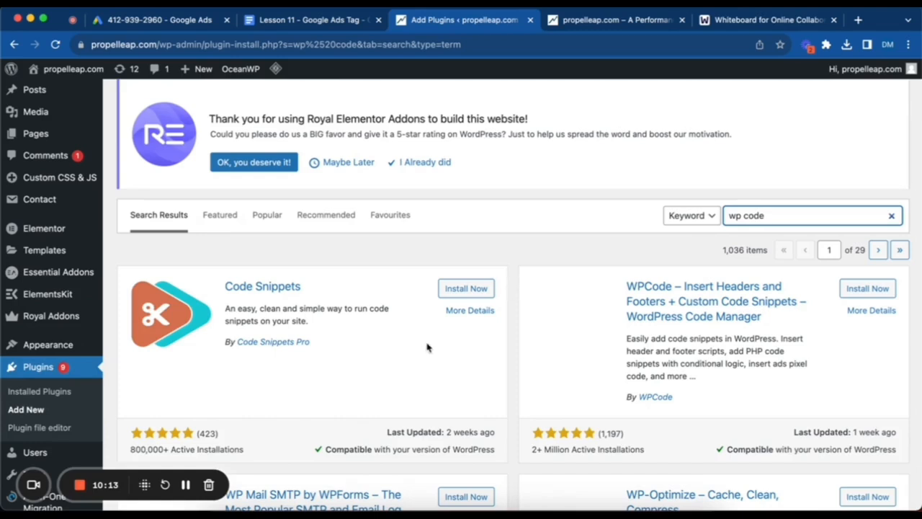
scroll(424, 350, down, 1)
scroll(423, 351, down, 3)
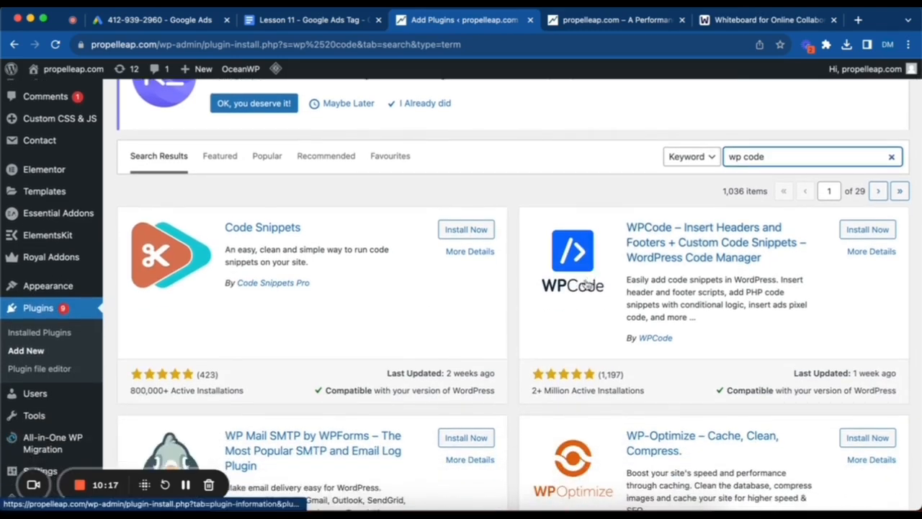
click(875, 236)
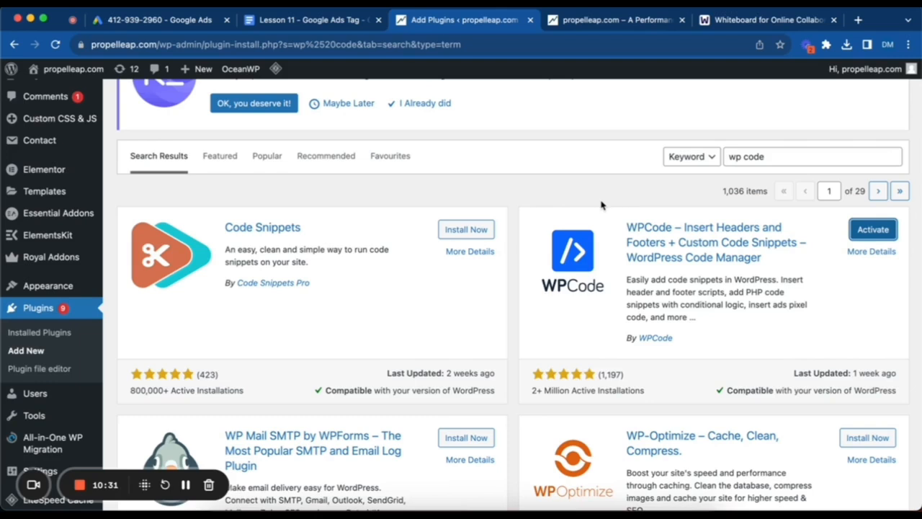
click(882, 238)
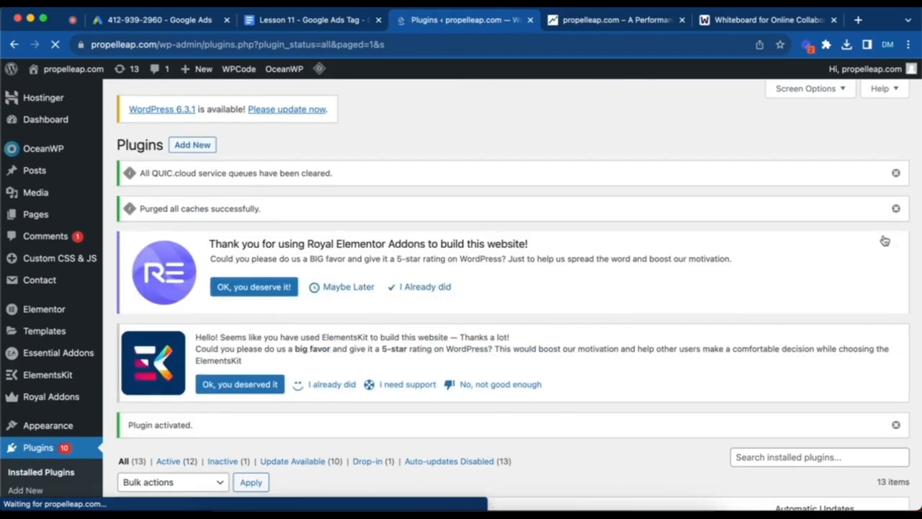
Step: Open the Header & Footer page of the Code Snippets plugin
scroll(29, 371, down, 5)
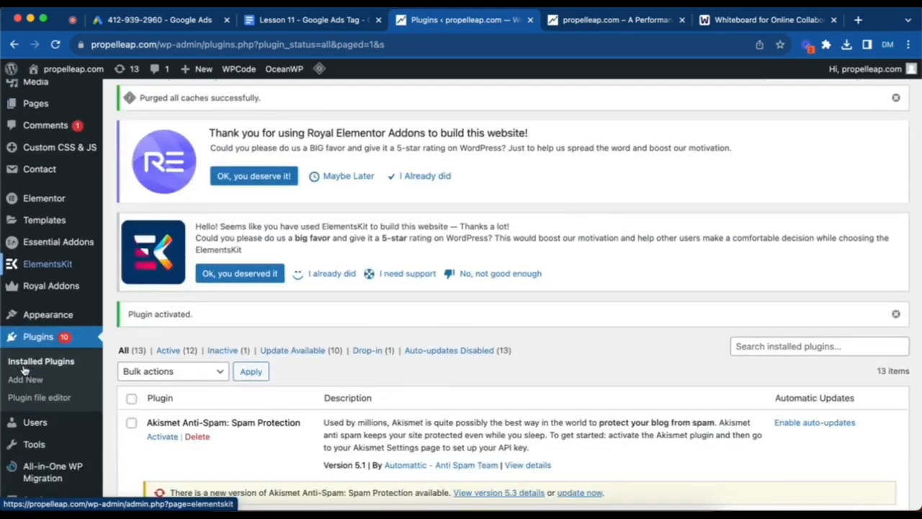
scroll(24, 371, down, 1)
scroll(23, 369, down, 6)
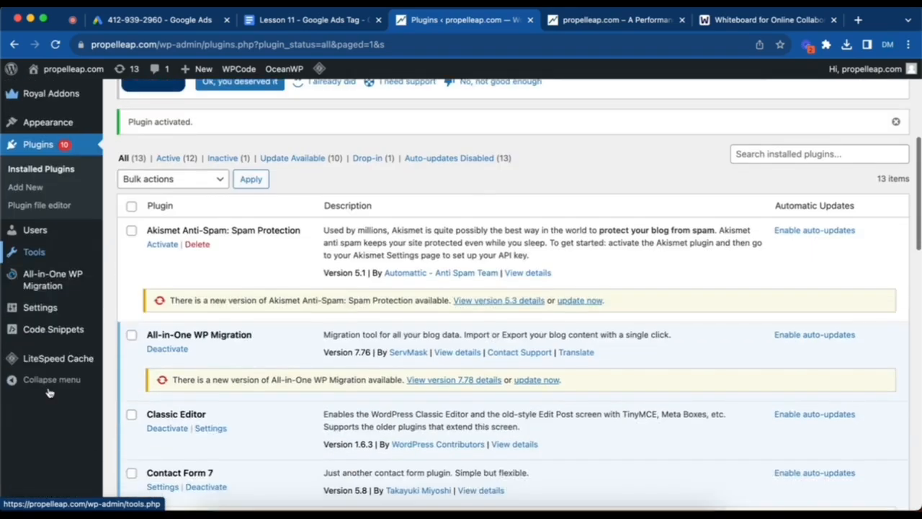
scroll(46, 393, down, 7)
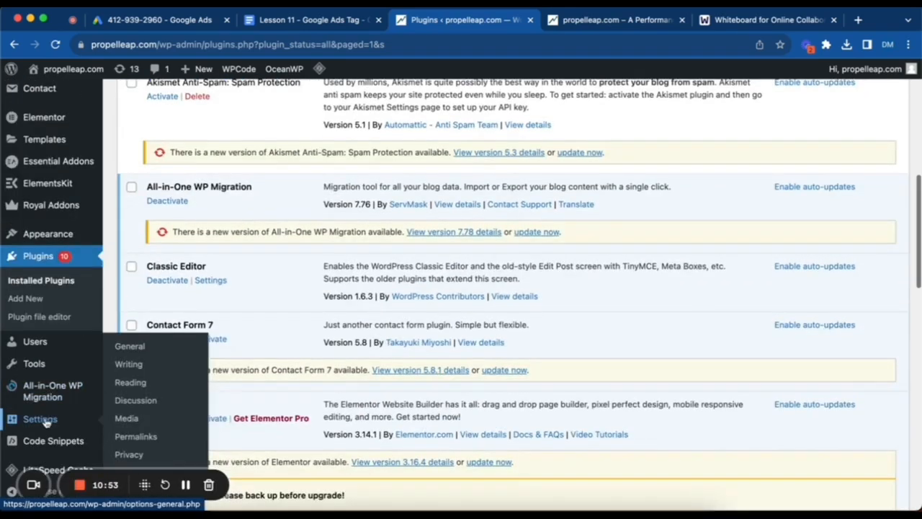
scroll(46, 423, down, 2)
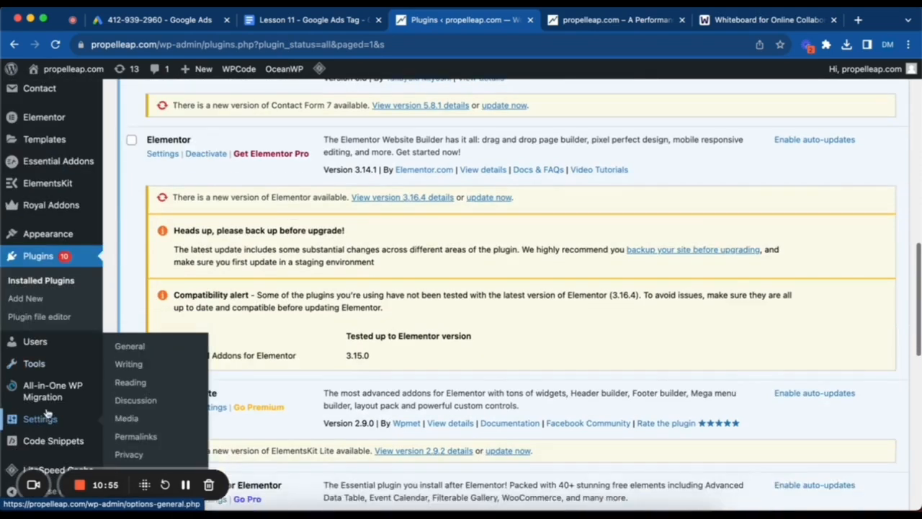
mouse_move(62, 448)
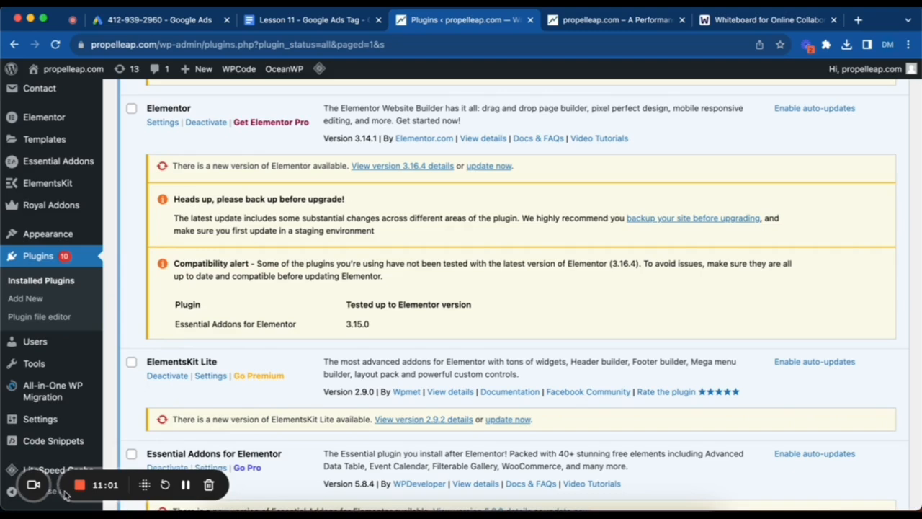
drag(143, 497, 841, 467)
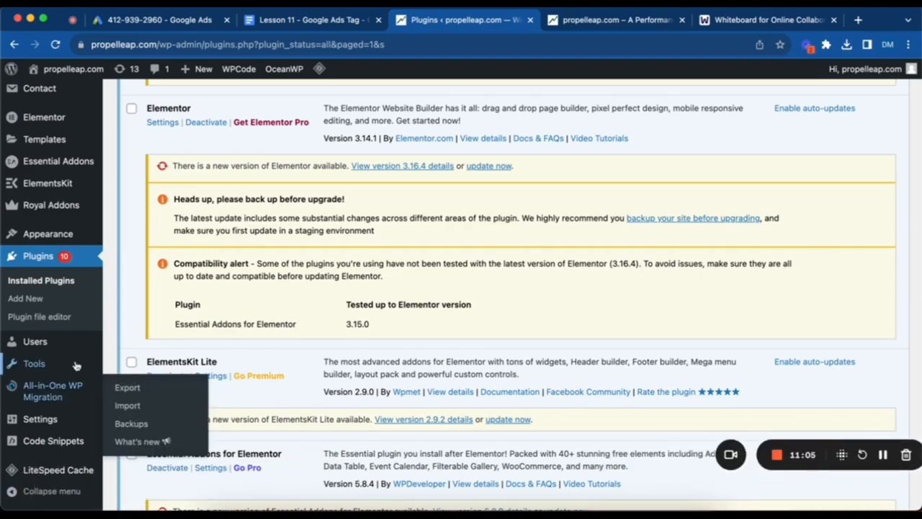
mouse_move(69, 374)
scroll(69, 374, down, 1)
mouse_move(54, 452)
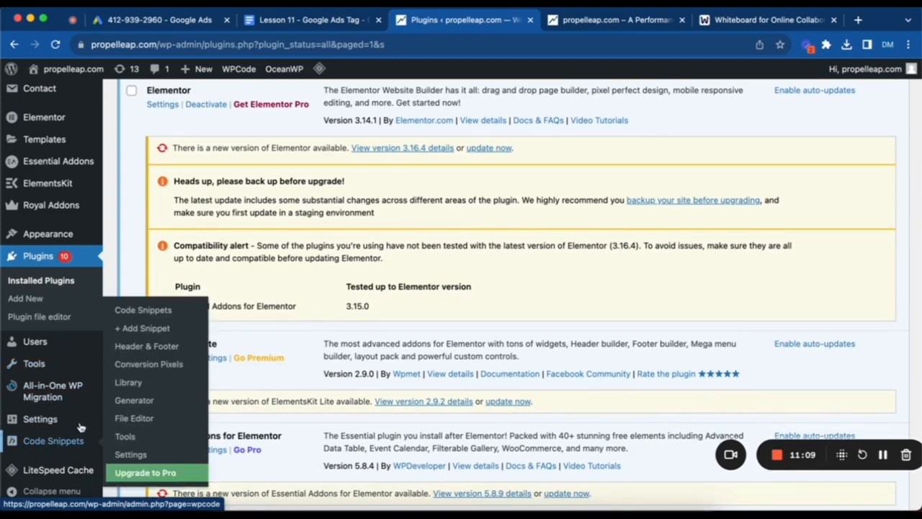
click(163, 348)
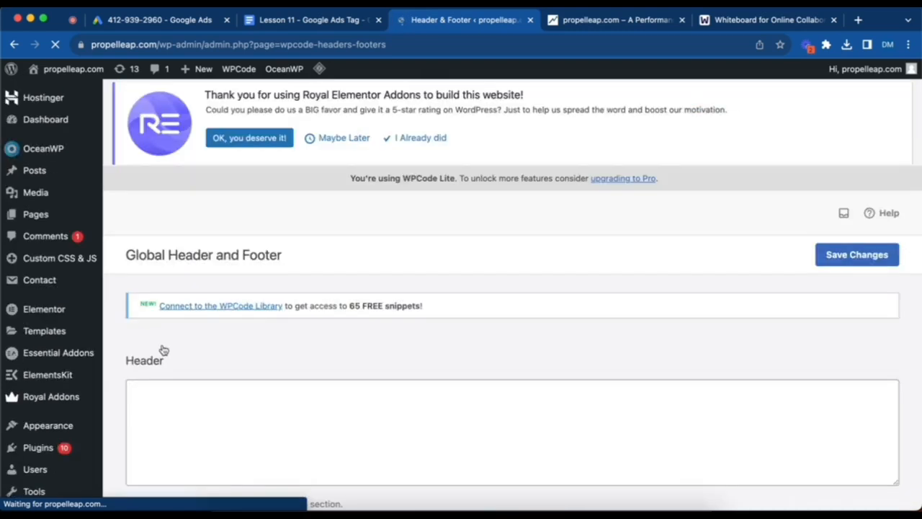
Step: Switch to Google Ads and copy the complete Google tag code, from the opening comment through the closing script tag
click(162, 16)
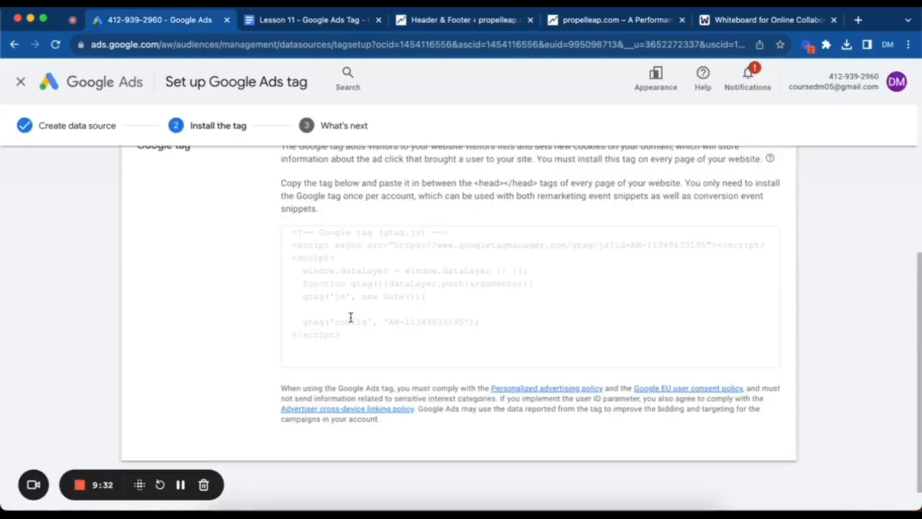
drag(343, 334, 311, 257)
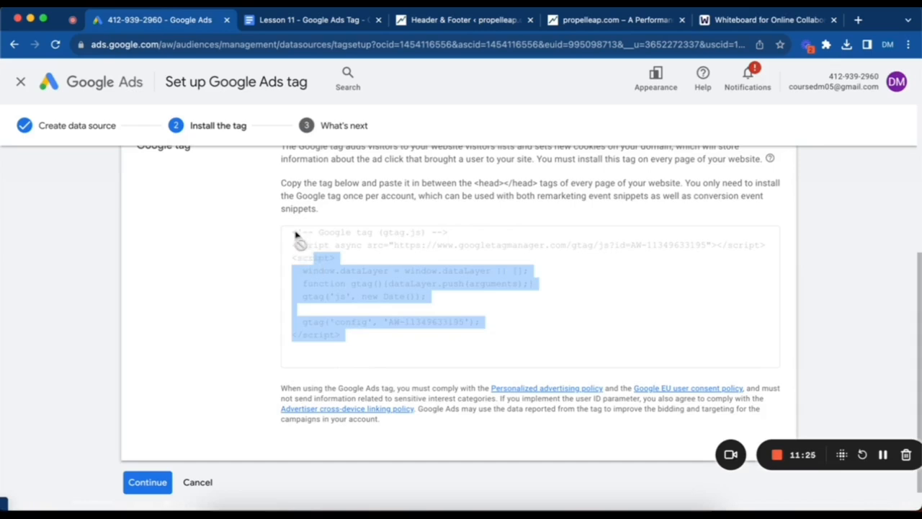
click(295, 232)
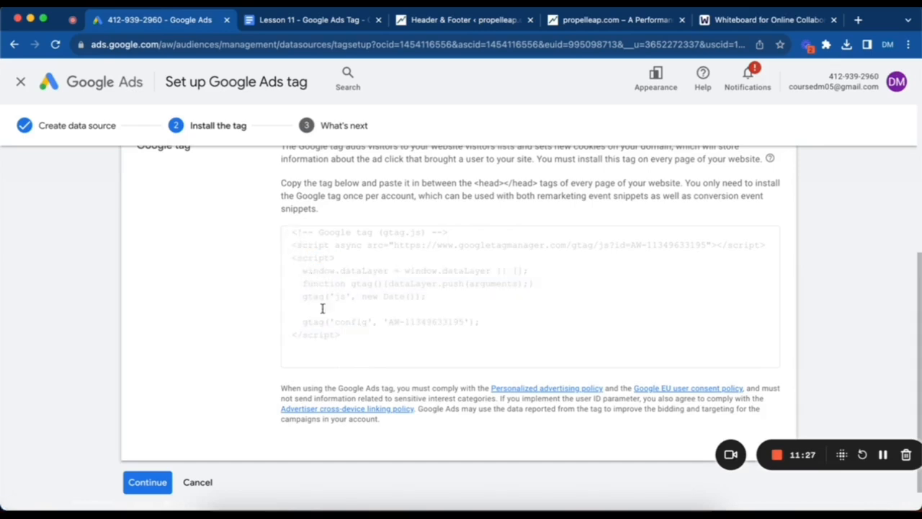
scroll(324, 339, up, 2)
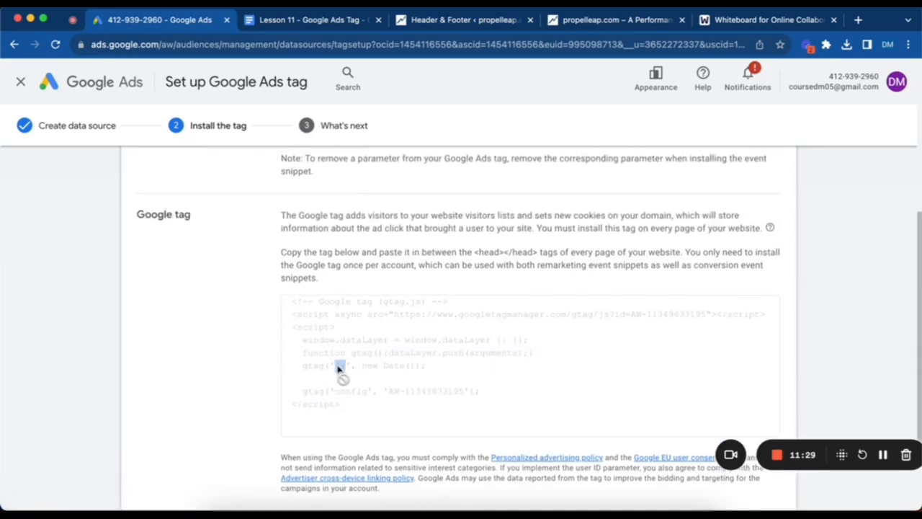
triple_click(337, 366)
drag(338, 416, 290, 306)
key(super+c)
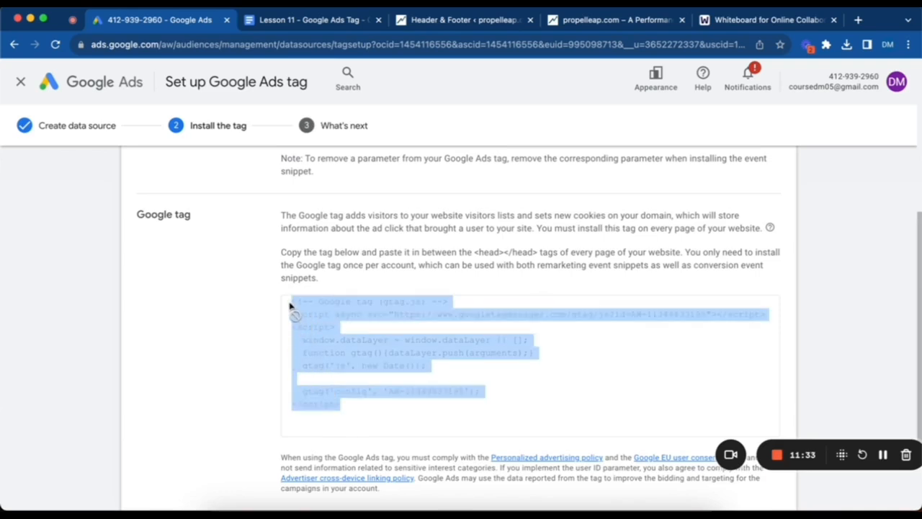
scroll(290, 306, down, 3)
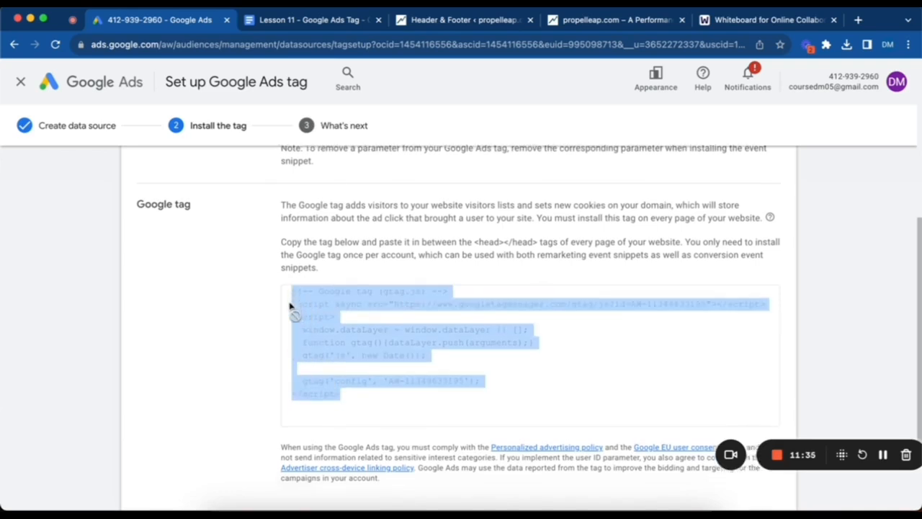
Step: Paste the Google tag code into WPCode's global Header section in WordPress and save the changes
click(487, 20)
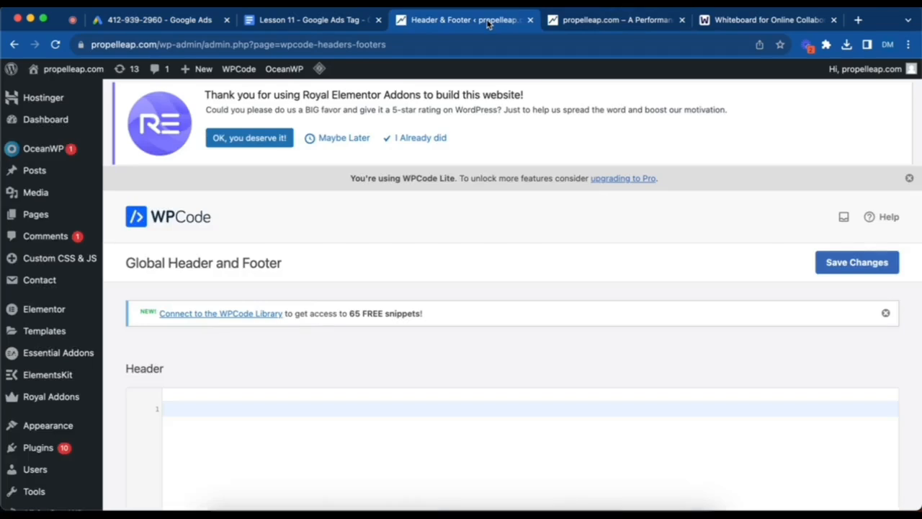
click(270, 464)
key(super+v)
scroll(321, 403, down, 5)
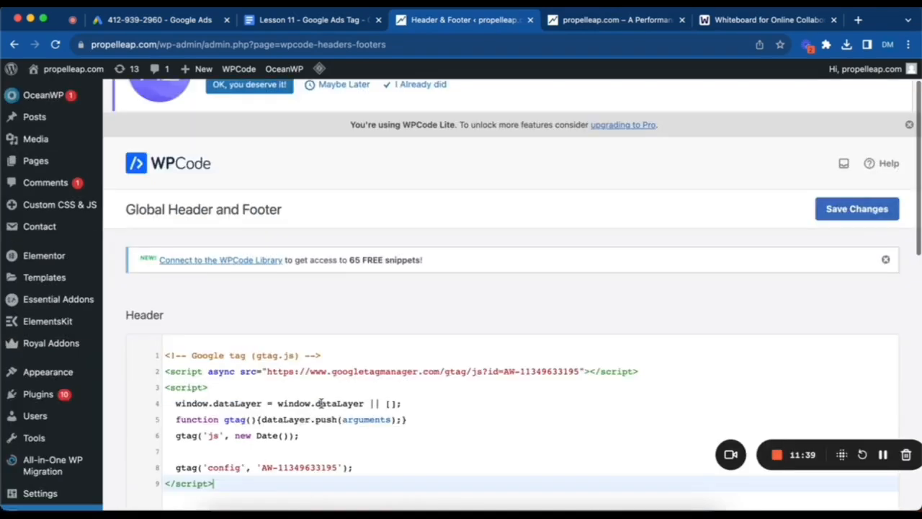
scroll(321, 408, down, 3)
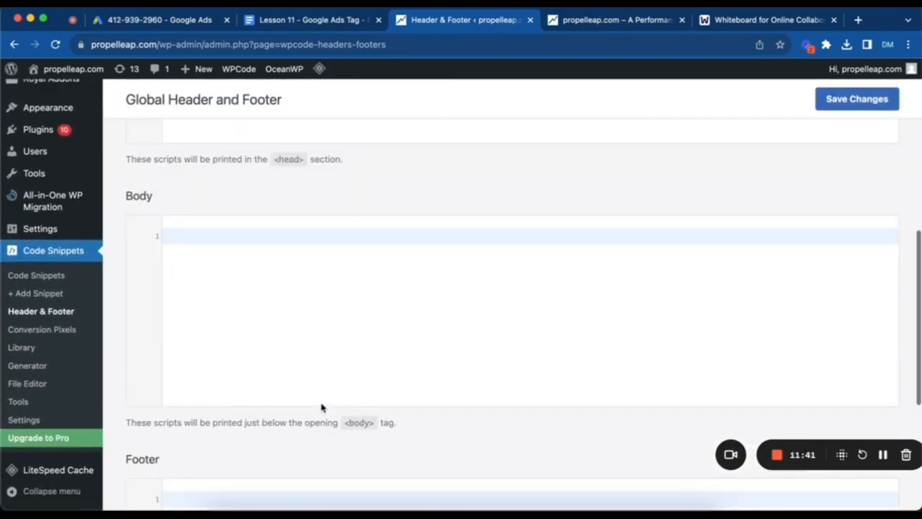
scroll(322, 408, up, 7)
scroll(321, 407, down, 1)
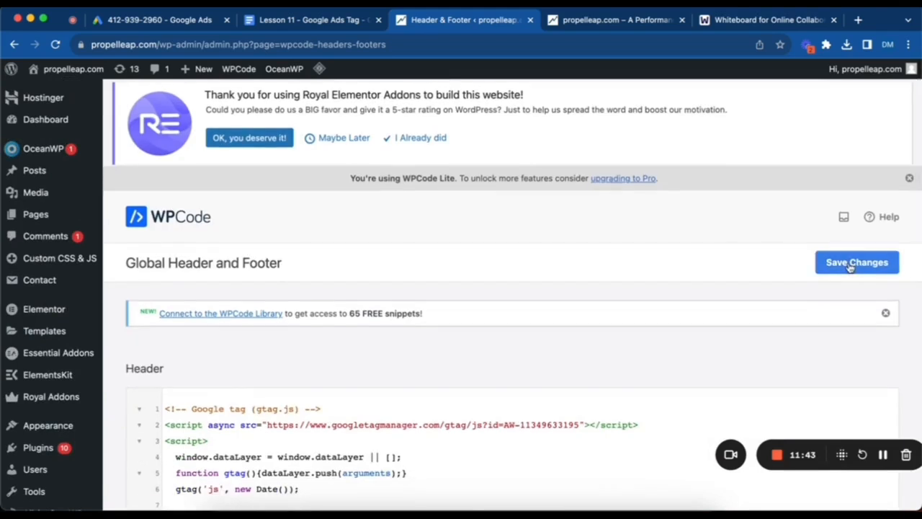
click(857, 262)
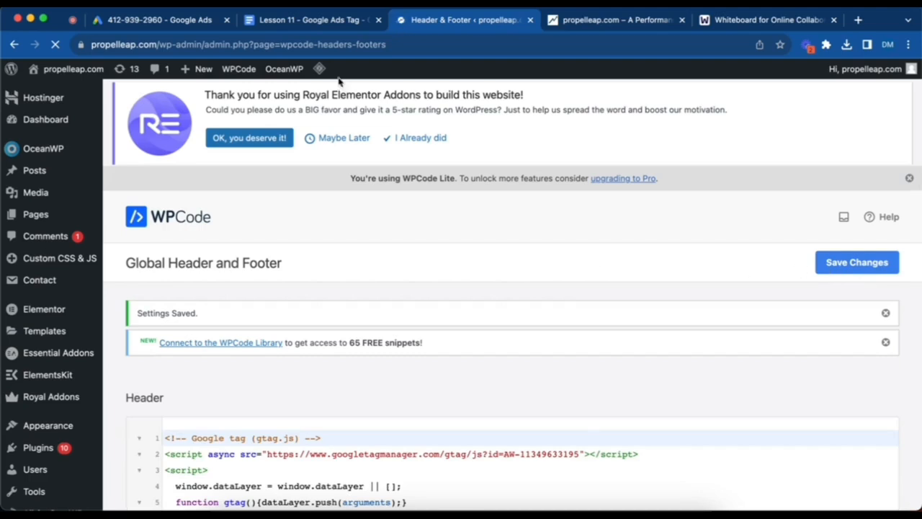
Step: Switch to Google Ads and complete the Google Ads tag setup, returning to the data sources in Audience manager
click(188, 21)
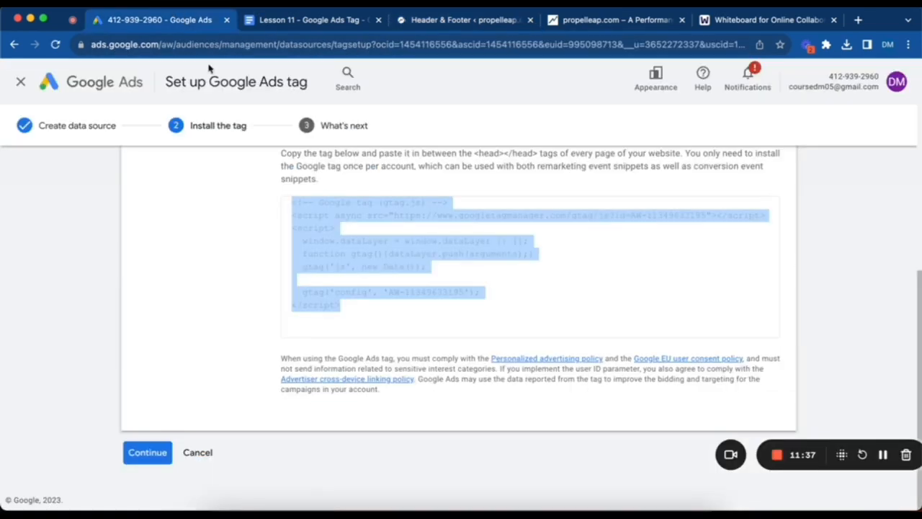
click(157, 457)
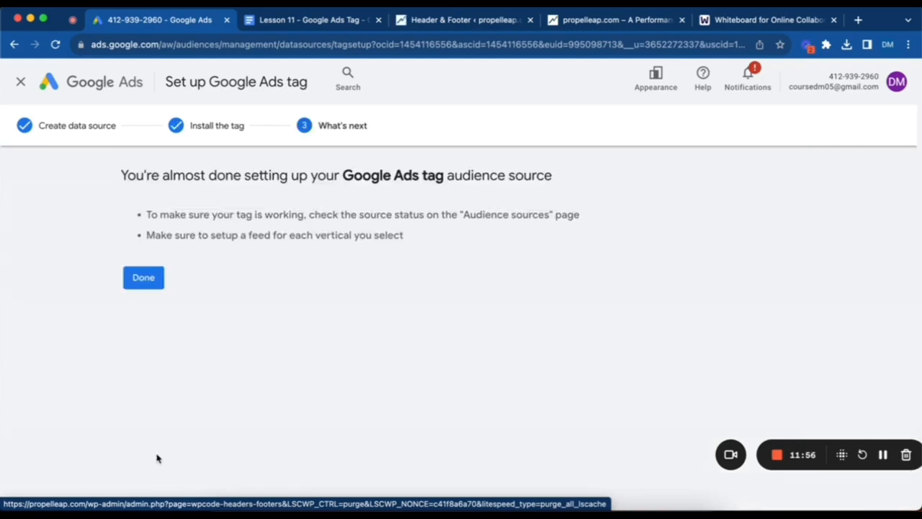
click(138, 280)
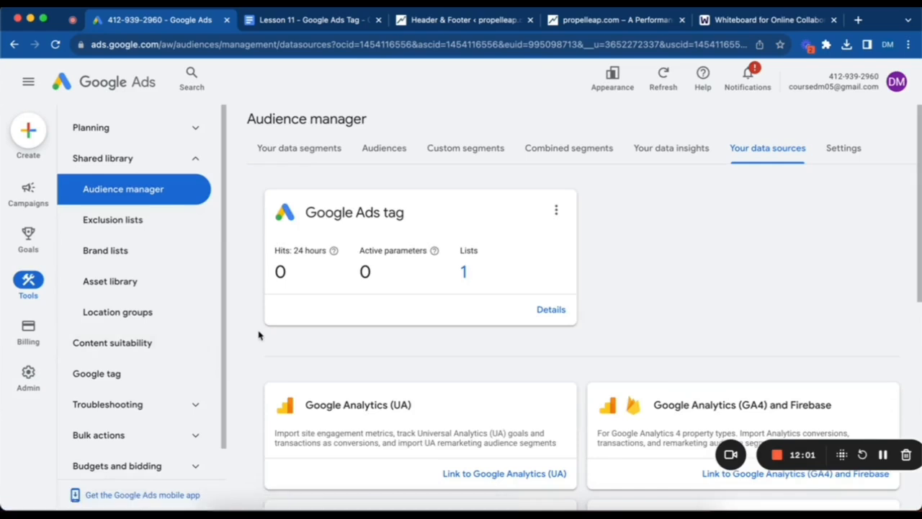
Step: Switch to the propelleap.com website and reload its home page
click(475, 21)
click(590, 21)
click(576, 41)
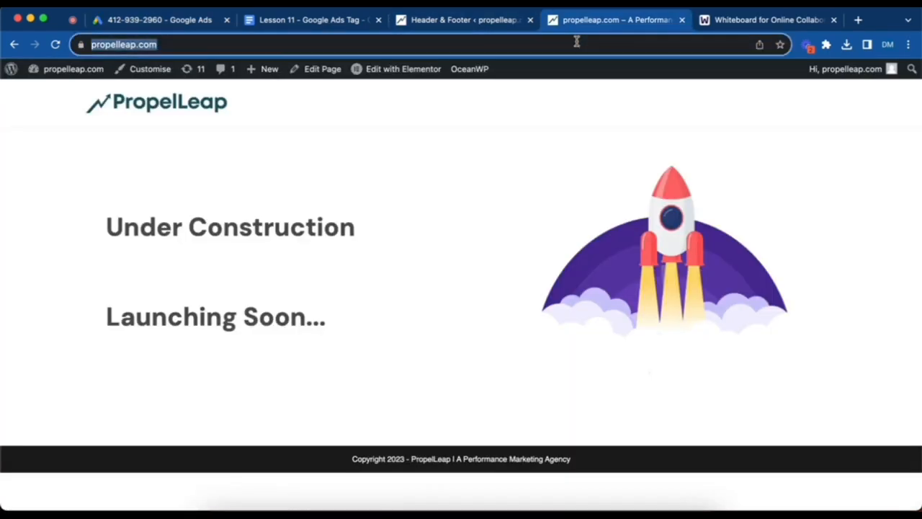
key(Return)
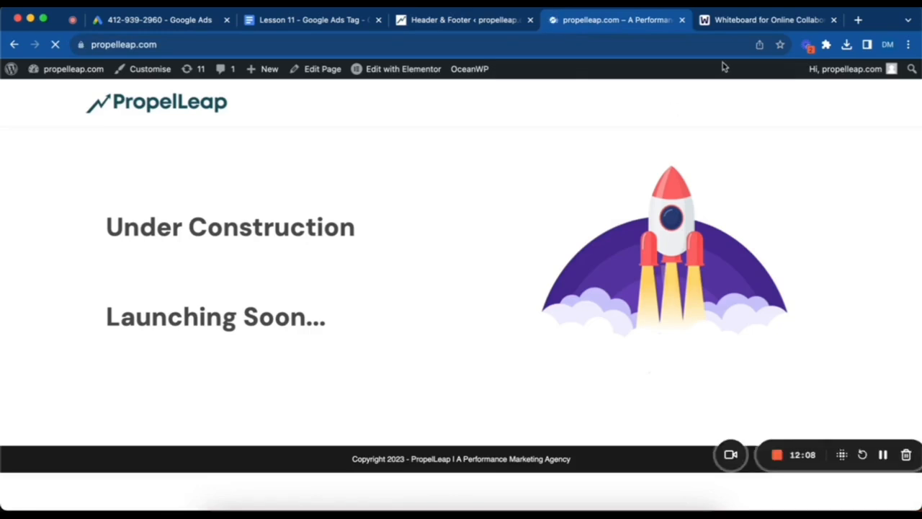
Step: Search Google for "google tag assistant" in a new browser tab
click(747, 22)
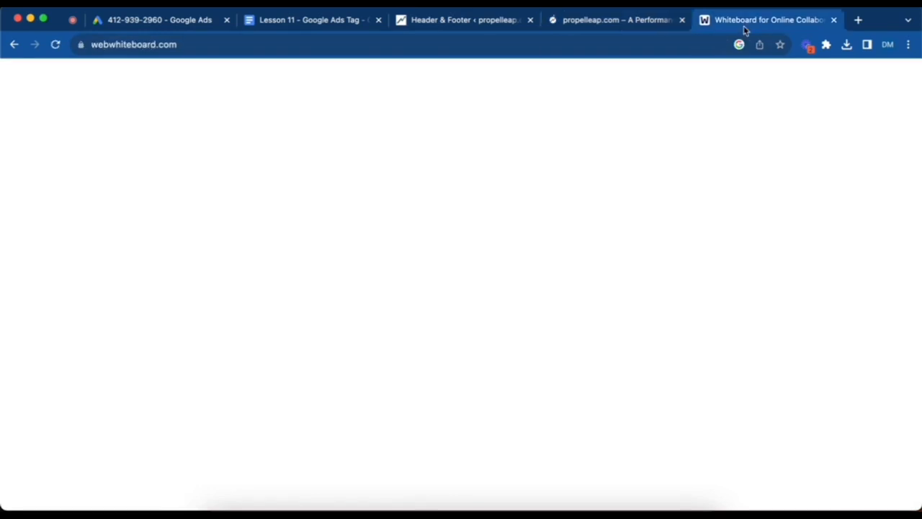
click(660, 44)
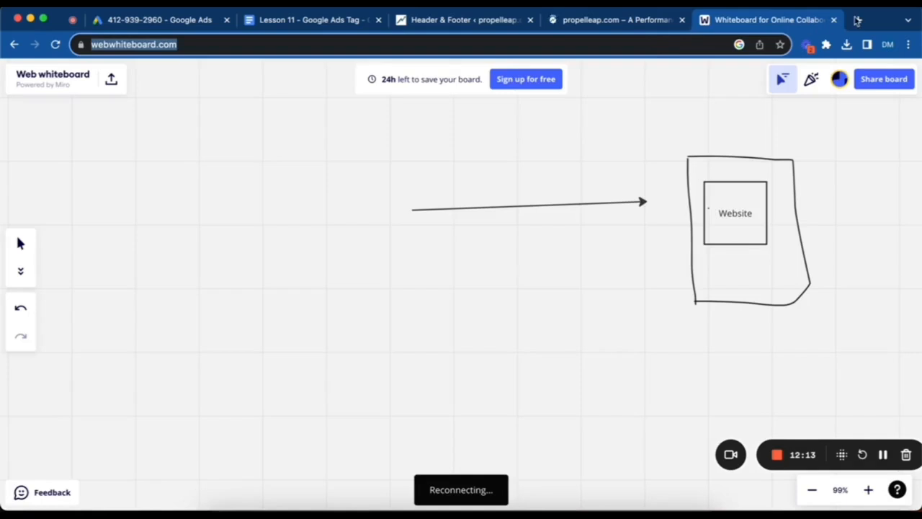
click(858, 20)
text(google a)
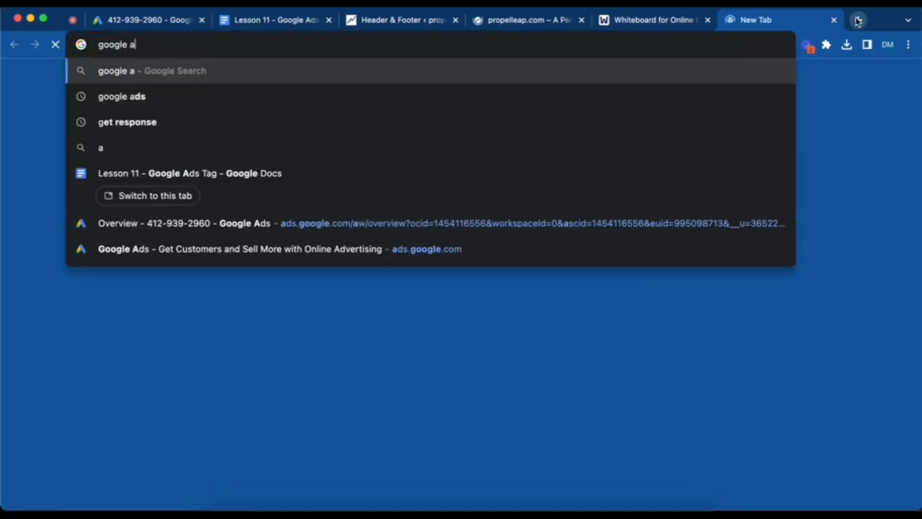
text(ds)
key(BackSpace)
key(BackSpace)
key(BackSpace)
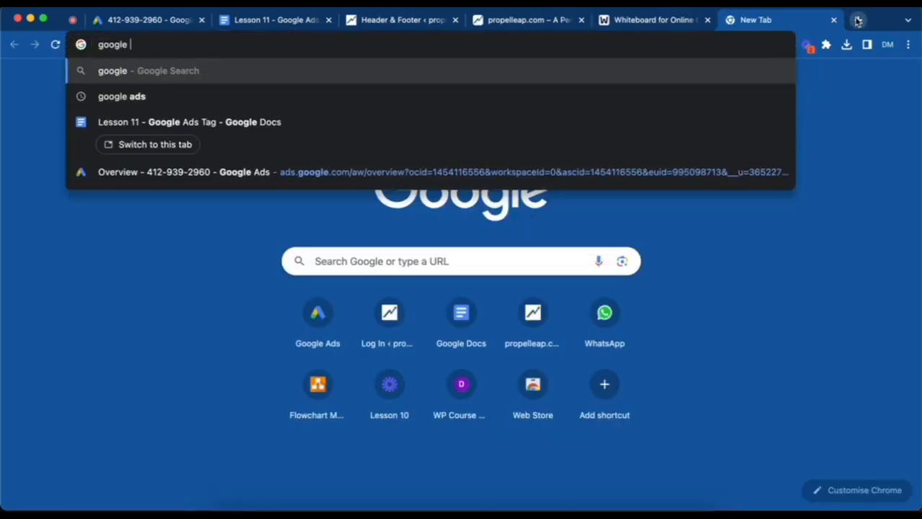
text(tag assist)
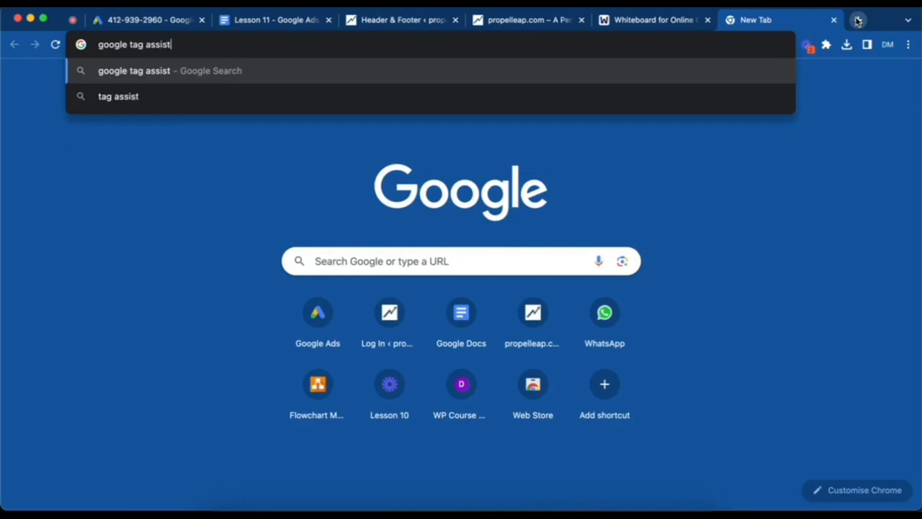
text(ant)
key(Return)
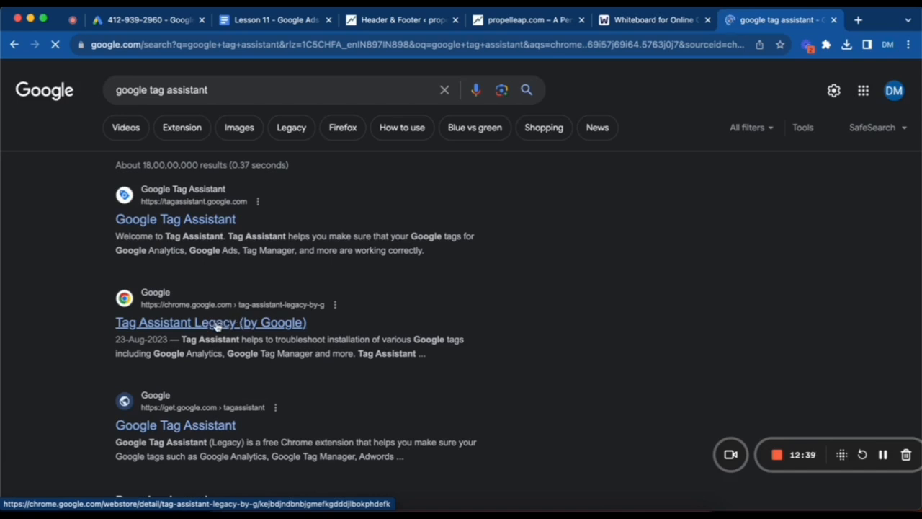
Step: Add the Tag Assistant Legacy (by Google) extension to Chrome from the Chrome Web Store, and close the store page
click(216, 325)
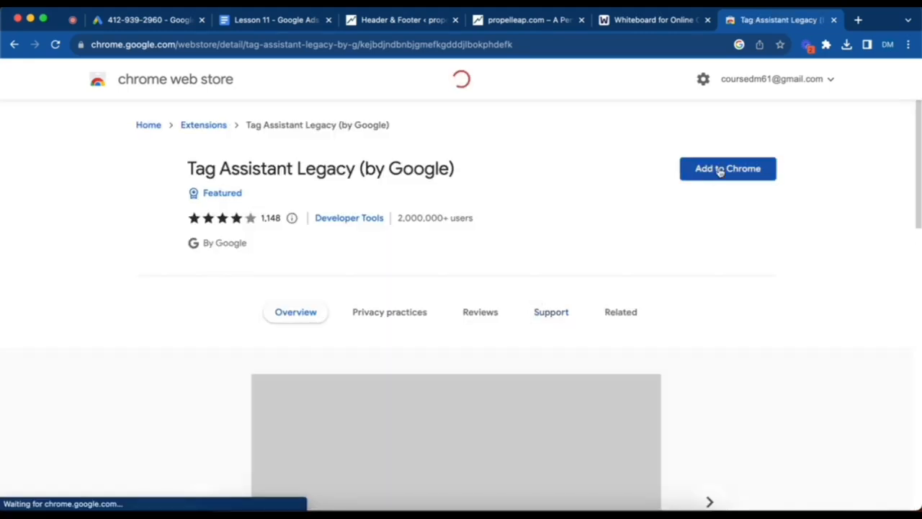
click(720, 171)
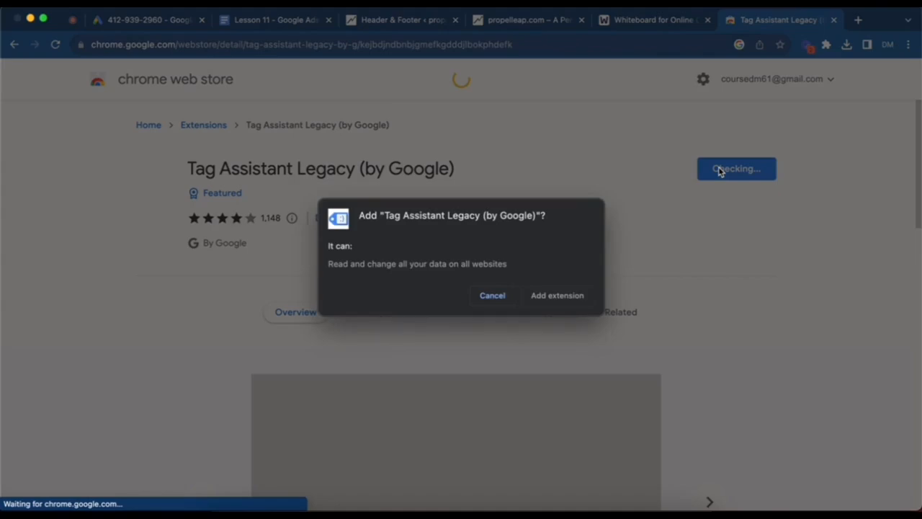
click(560, 301)
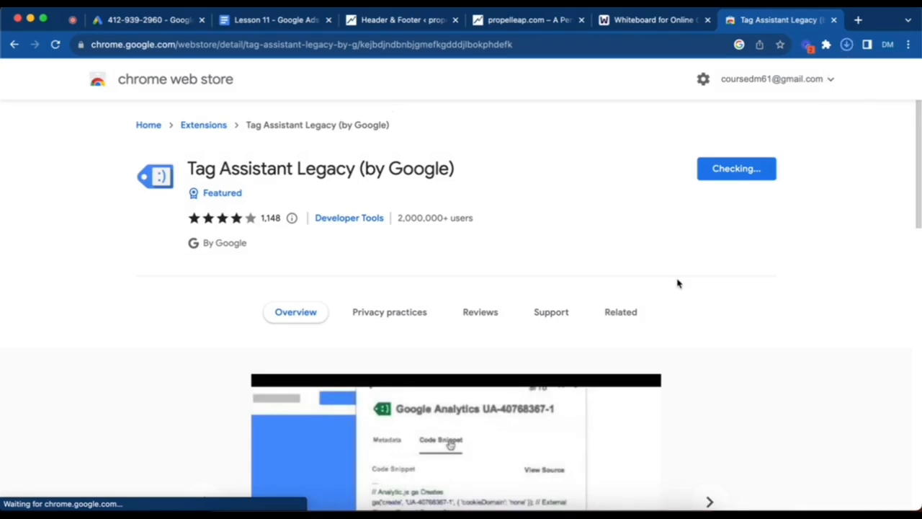
click(835, 21)
click(835, 20)
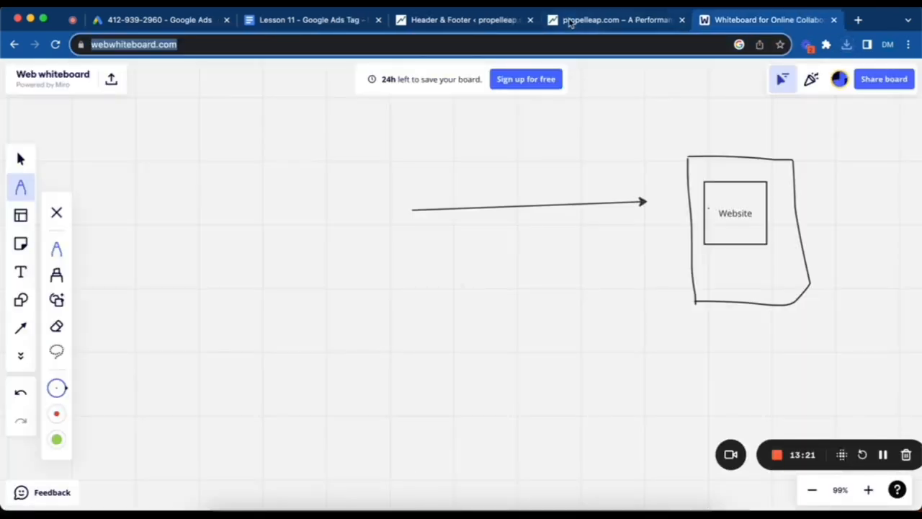
Step: Return to the propelleap.com website and pin the Tag Assistant Legacy extension in Chrome
click(569, 20)
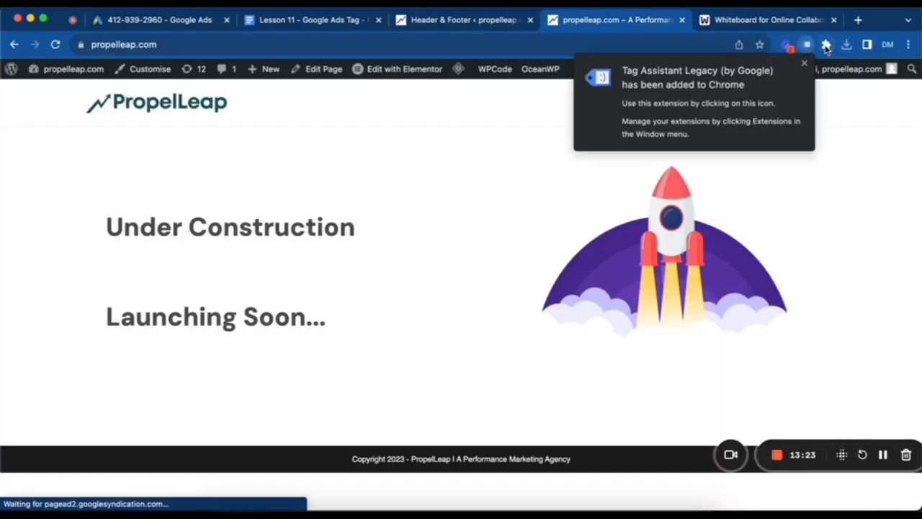
click(826, 44)
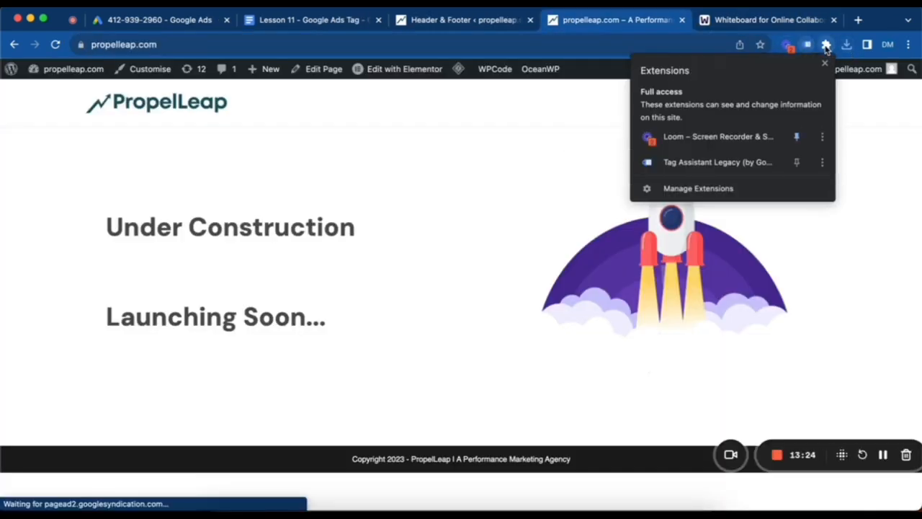
click(797, 165)
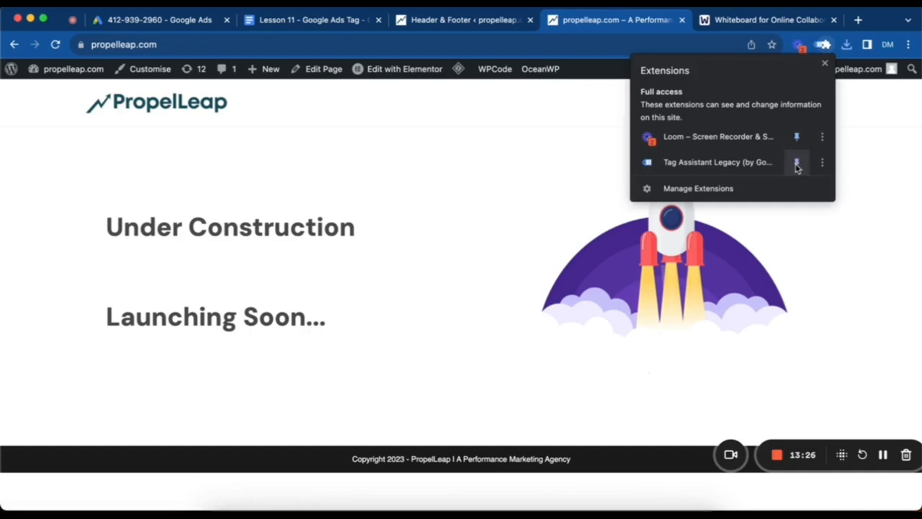
Step: Reload propelleap.com, open Tag Assistant Legacy and accept its default selection of tags to check with selected-page validation
click(530, 44)
key(Return)
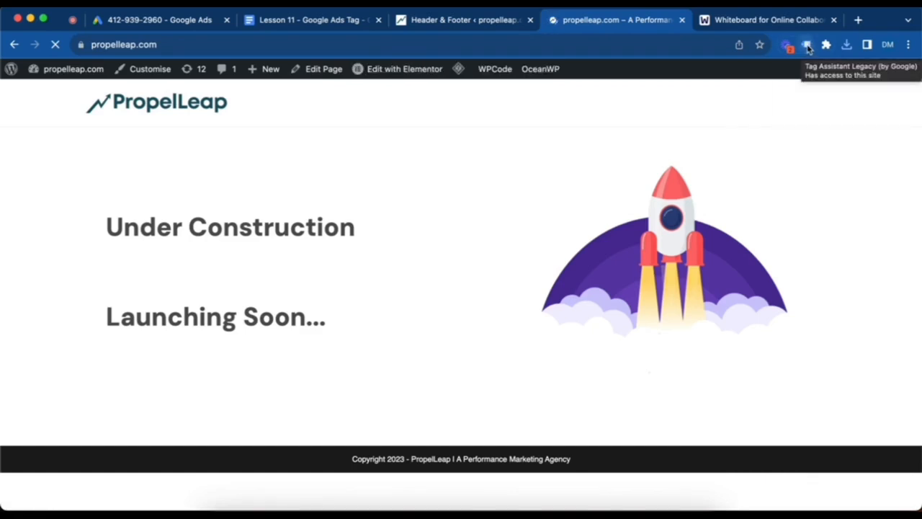
click(807, 45)
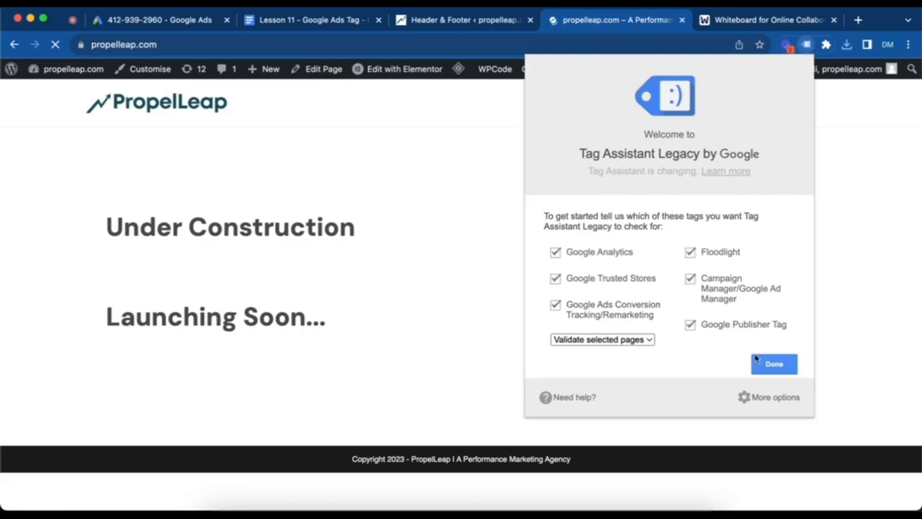
click(776, 363)
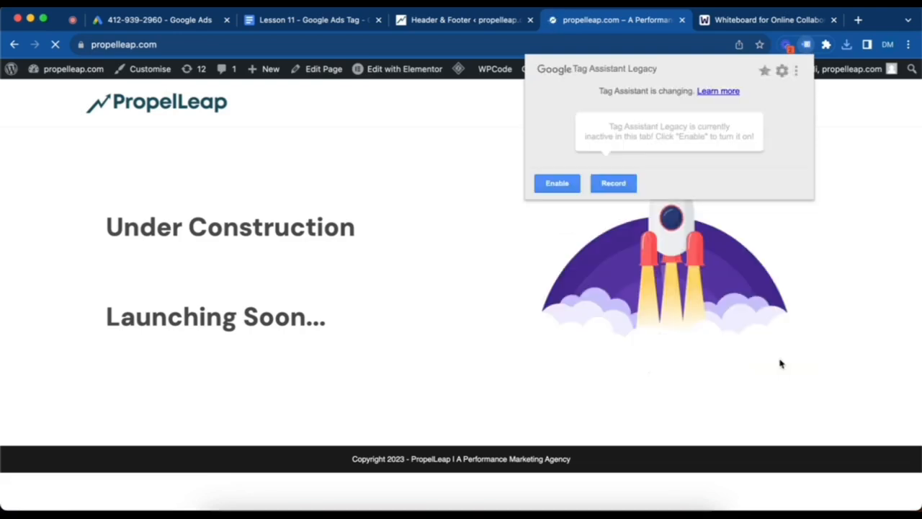
Step: Enable Tag Assistant Legacy for the propelleap.com page, reload the page and view the tag analysis result
click(566, 189)
click(58, 47)
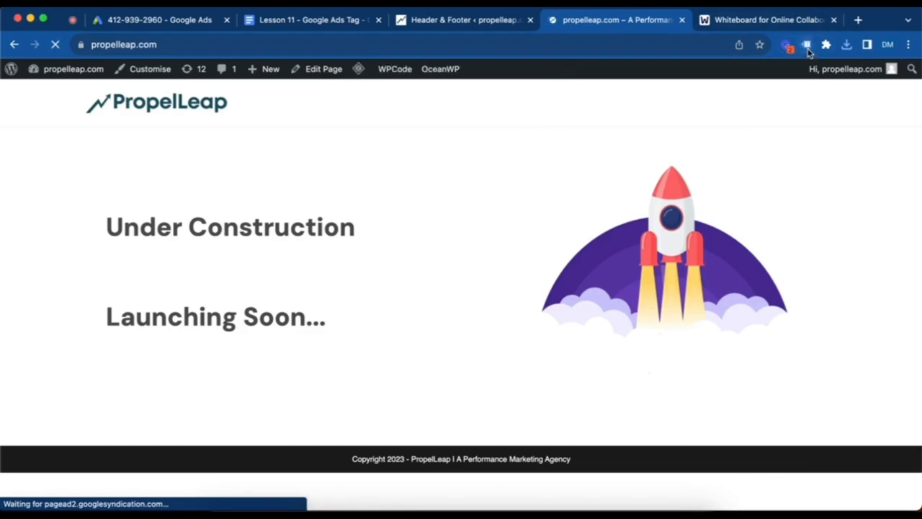
click(806, 46)
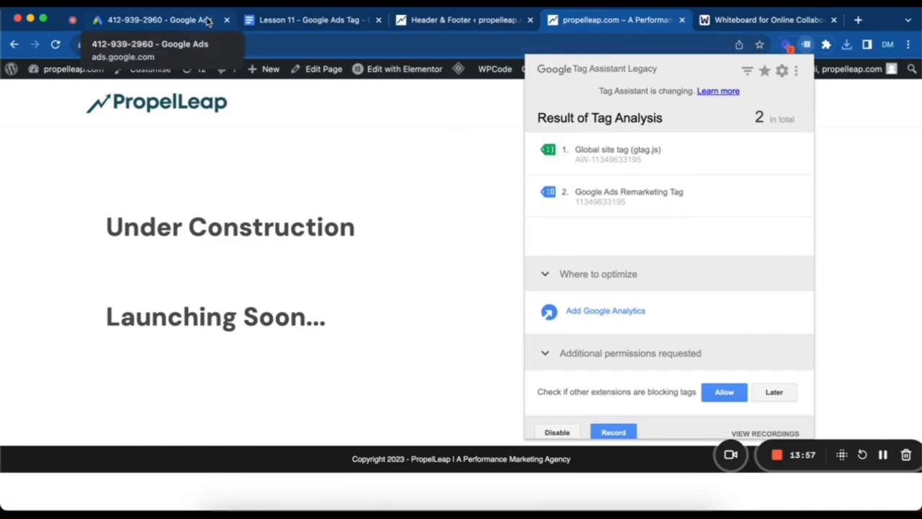
Step: Switch to the "Lesson 11 - Google Ads Tag" Google Docs document and place the cursor after the "Facebook Ads: Facebook Pixel" line
click(304, 20)
click(304, 19)
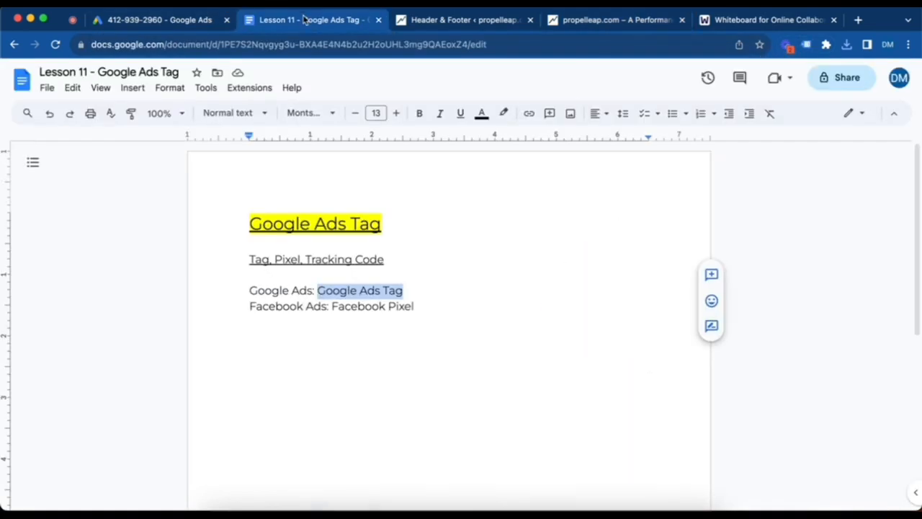
click(439, 302)
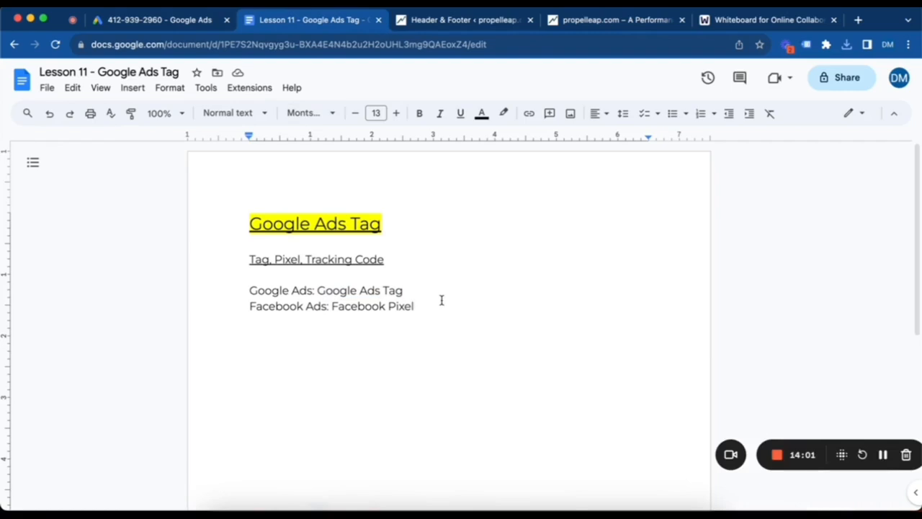